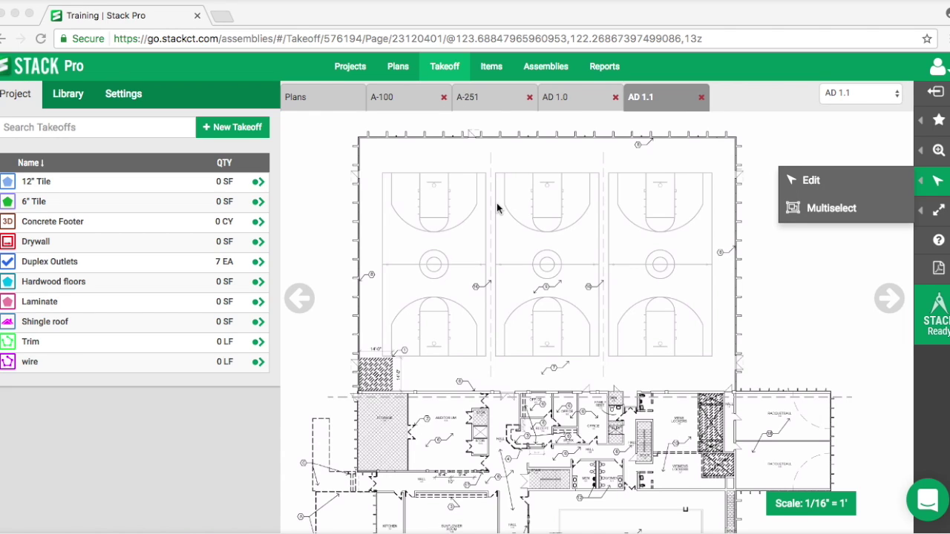
Create a new takeoff named 6" Slab
left_click(229, 129)
left_click(109, 150)
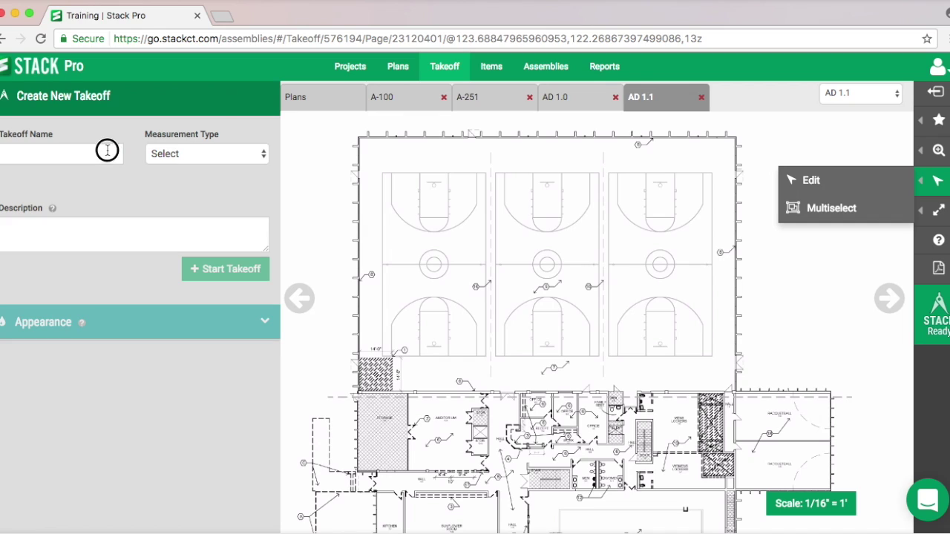
type("Slab")
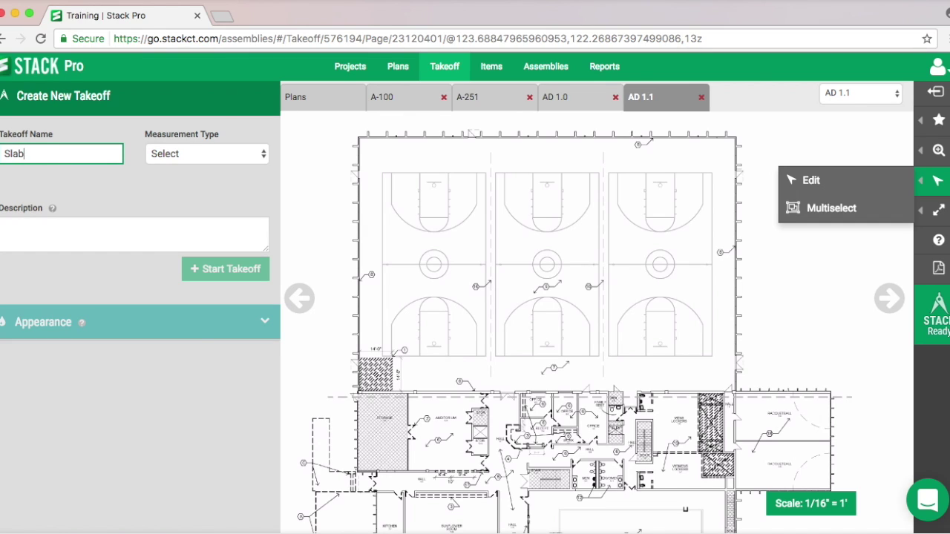
key("BackSpace")
key("BackSpace")
key("BackSpace")
key("BackSpace")
type("6")
key("BackSpace")
type("\" Slab")
Set the takeoff's measurement type to Volume 2D
left_click(211, 156)
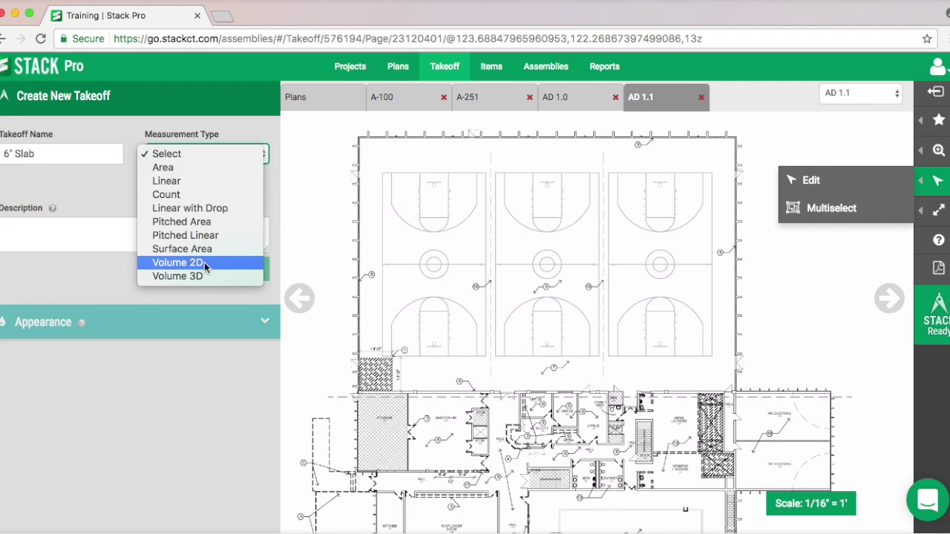
left_click(204, 262)
left_click(86, 250)
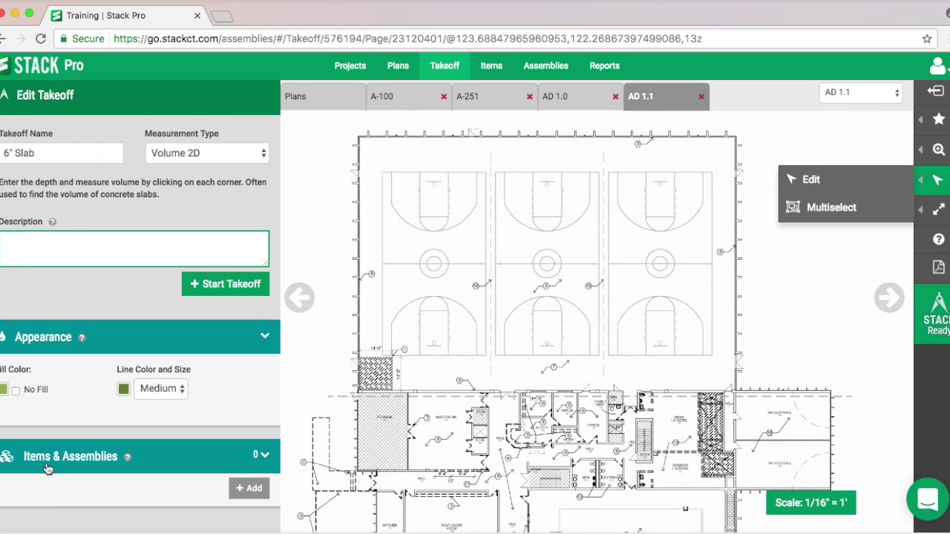
left_click(245, 490)
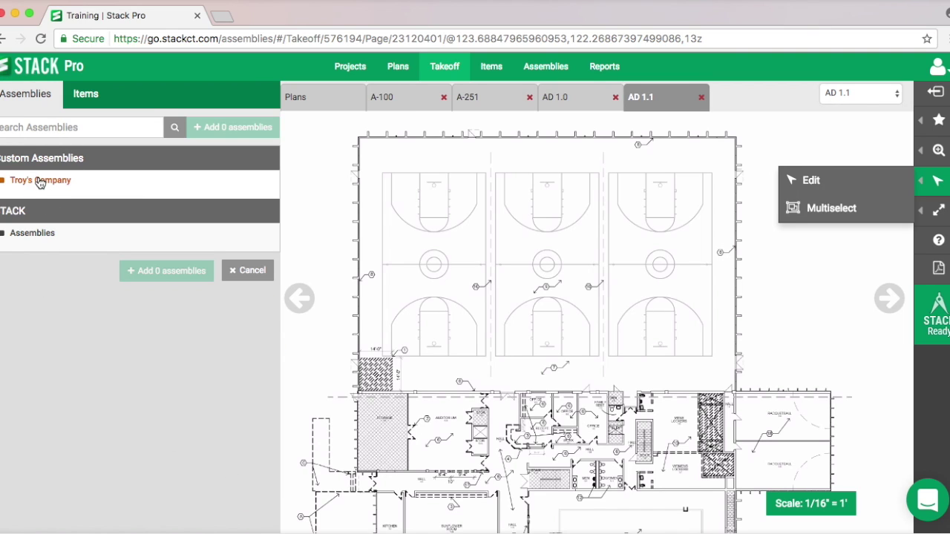
Add Concrete Building Slab On Grade - 2D from the 03 33 13 - Slab-On-Grade assemblies
left_click(26, 236)
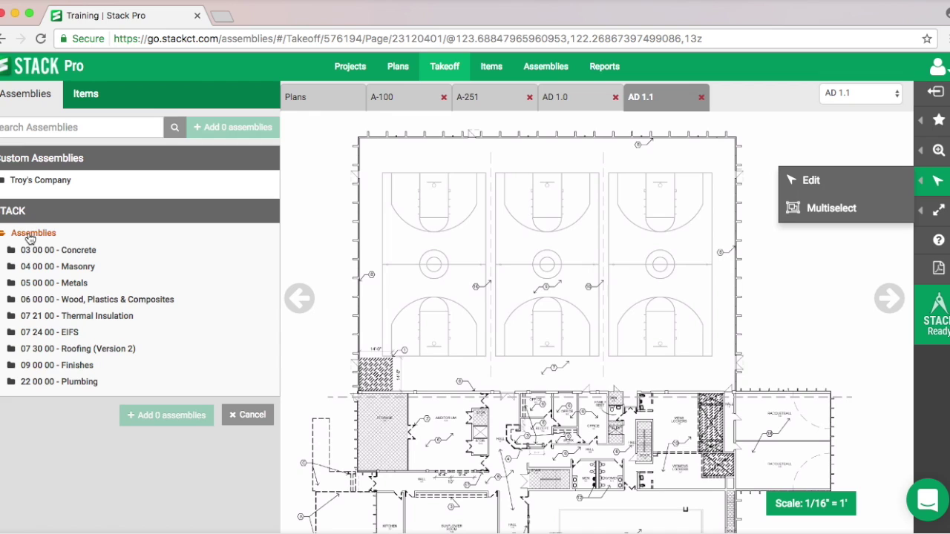
left_click(57, 252)
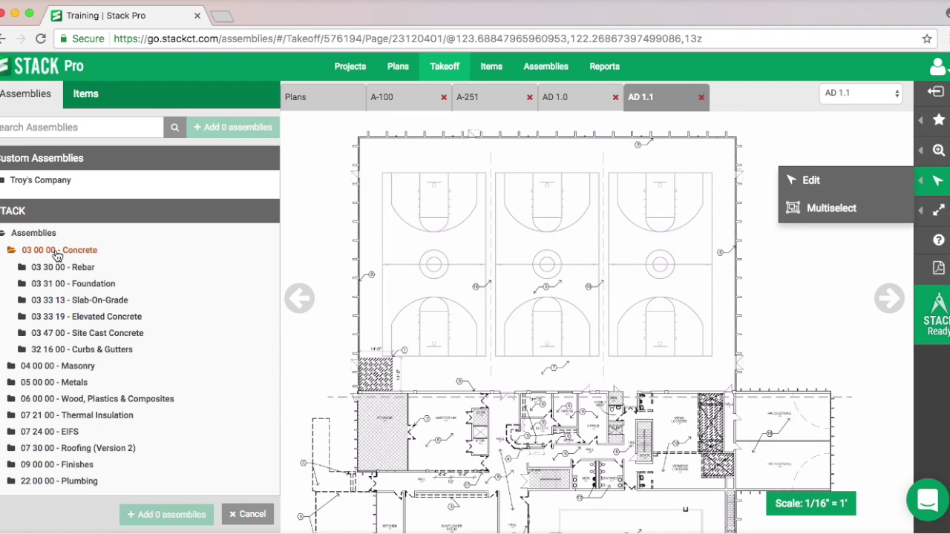
left_click(79, 269)
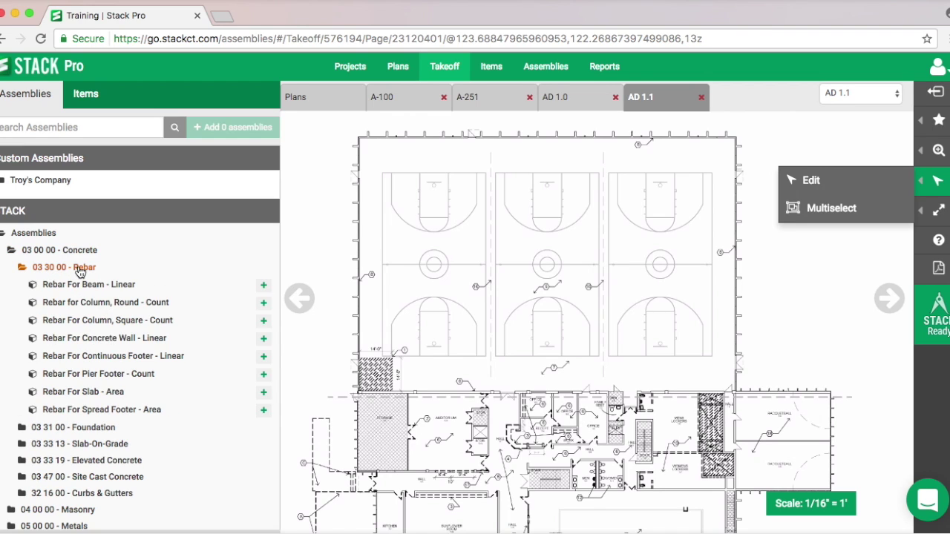
left_click(80, 269)
left_click(81, 284)
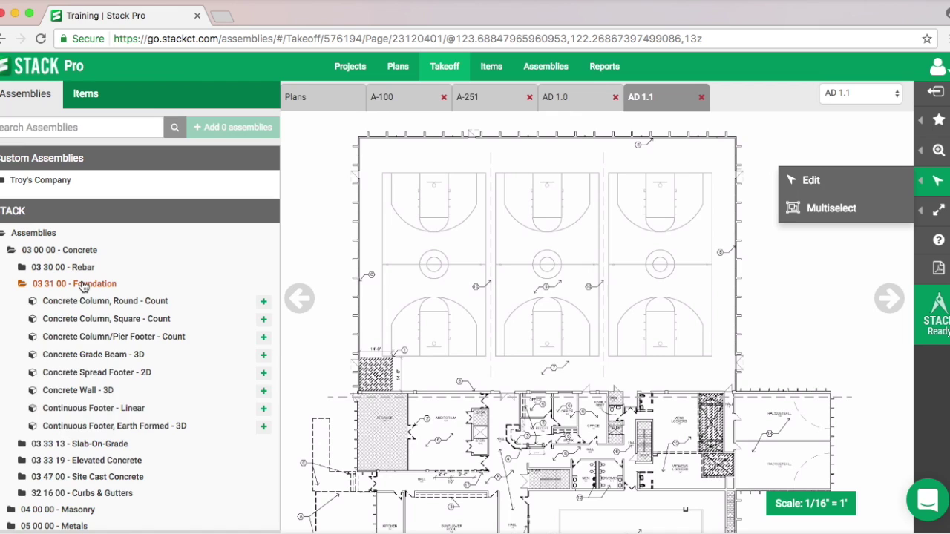
left_click(84, 286)
left_click(92, 301)
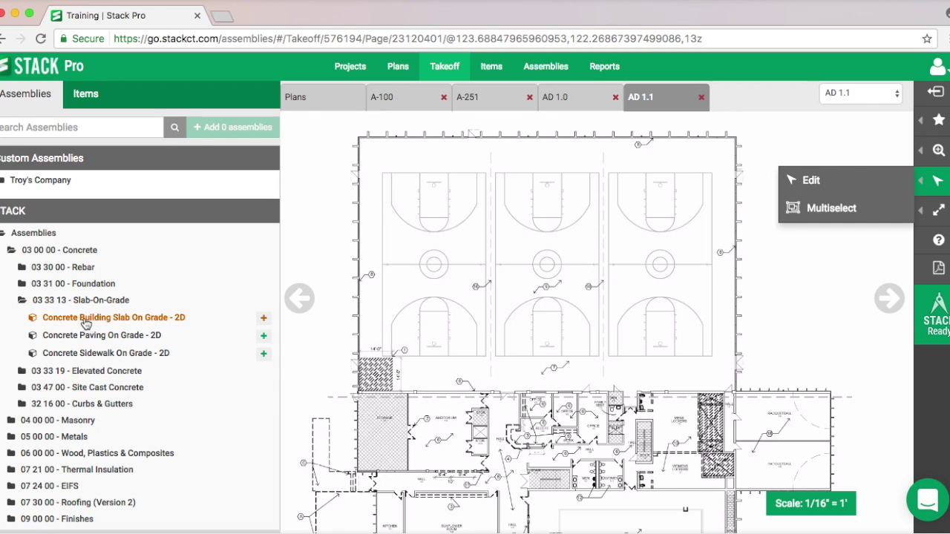
left_click(178, 319)
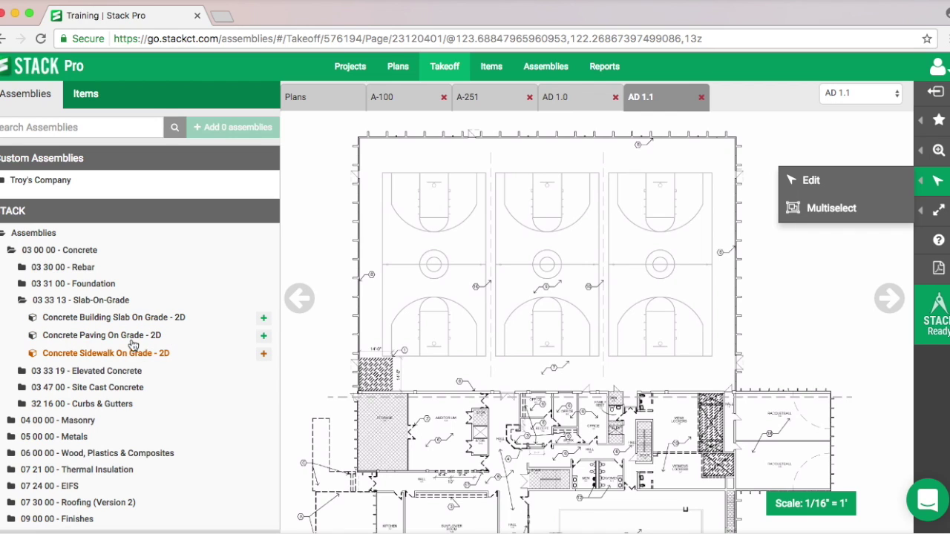
left_click(74, 269)
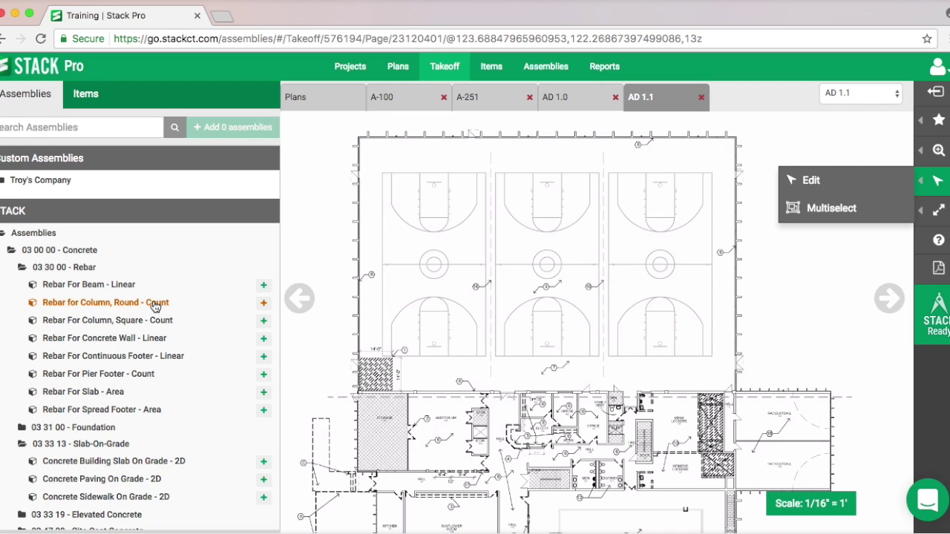
left_click(82, 269)
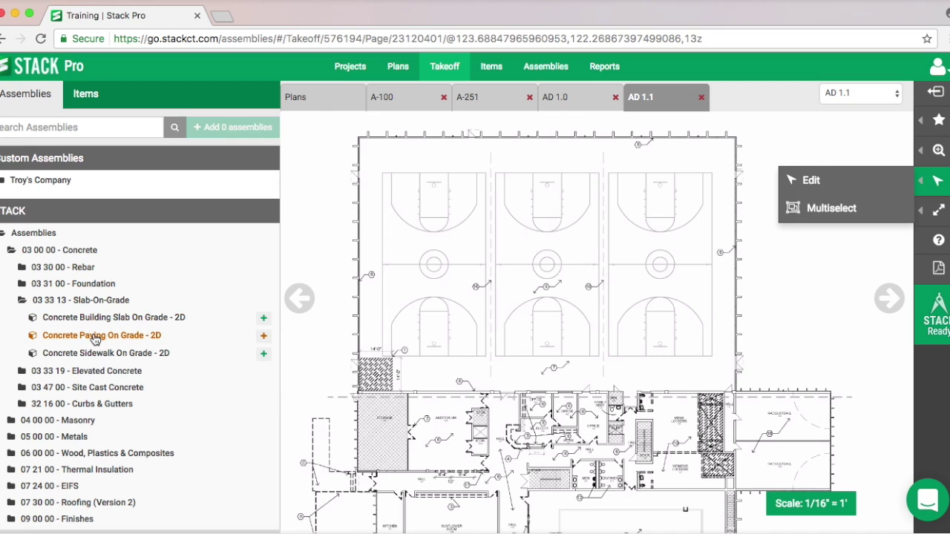
left_click(129, 322)
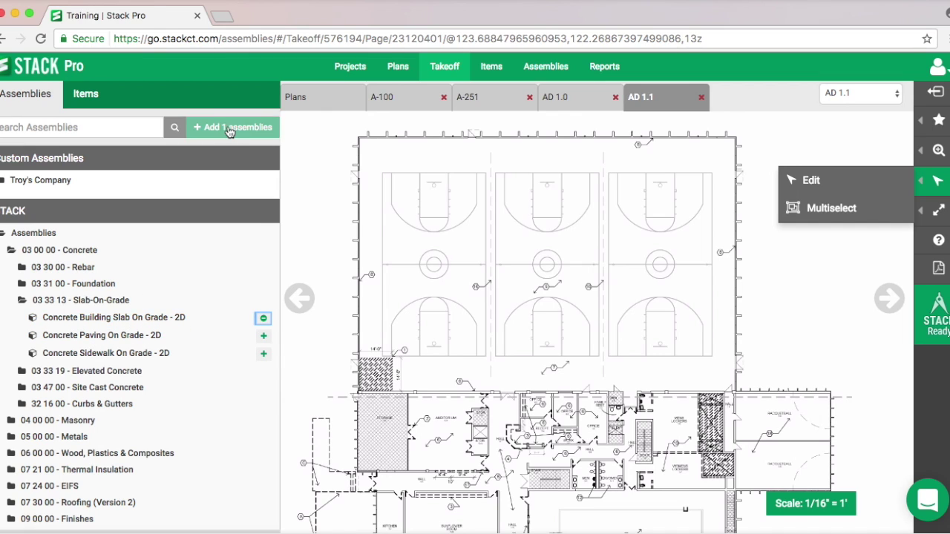
left_click(230, 129)
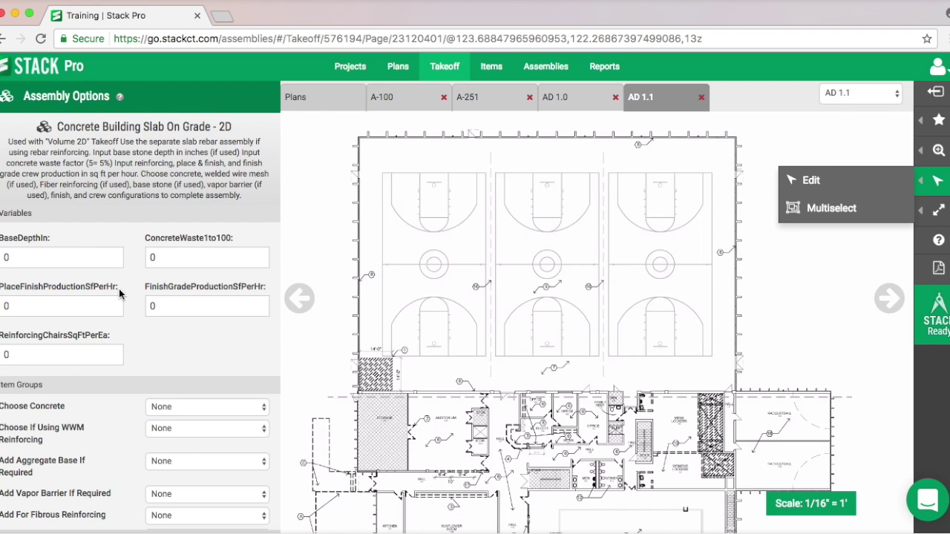
Choose Slab Concrete, 3500 PSI as the slab's concrete
scroll(108, 339, "down", 3)
scroll(107, 339, "down", 1)
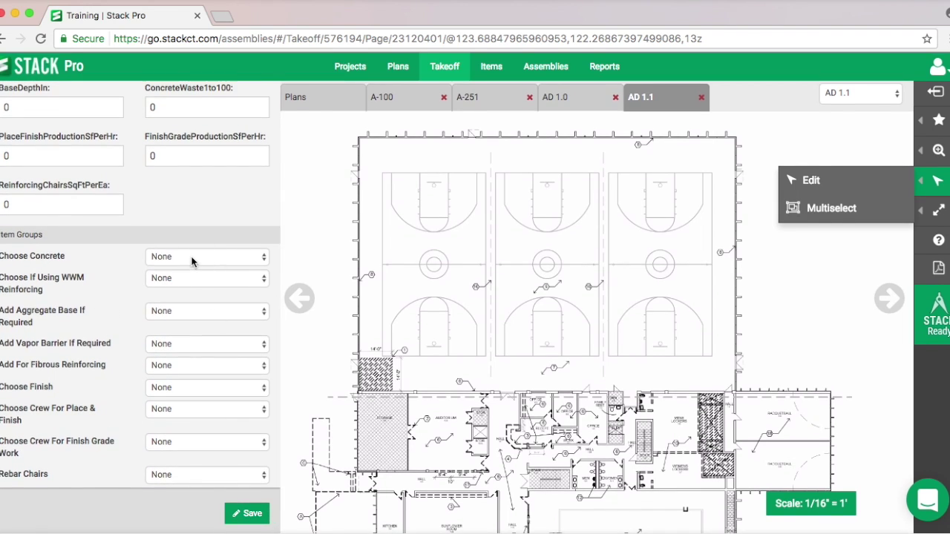
left_click(190, 258)
left_click(206, 278)
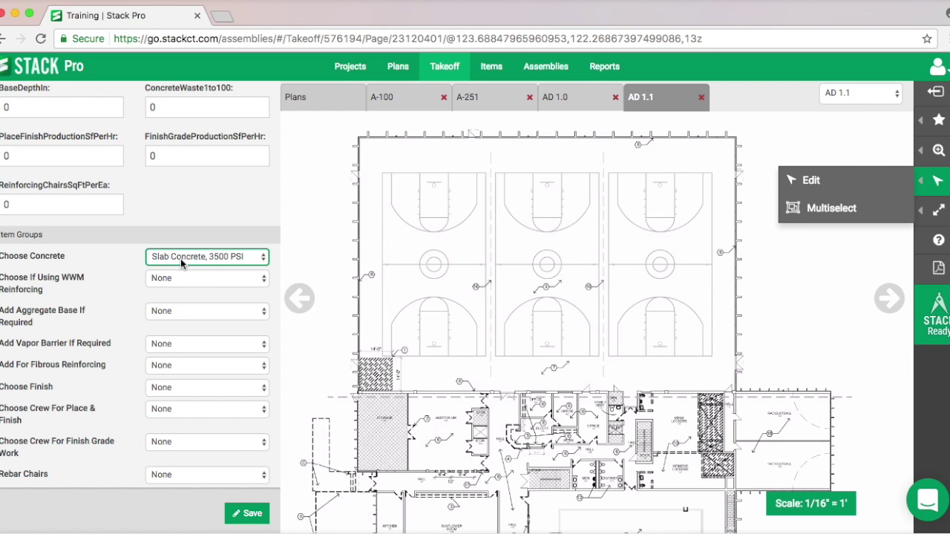
Set the base depth to 6 and concrete waste to 5
scroll(180, 258, "up", 1)
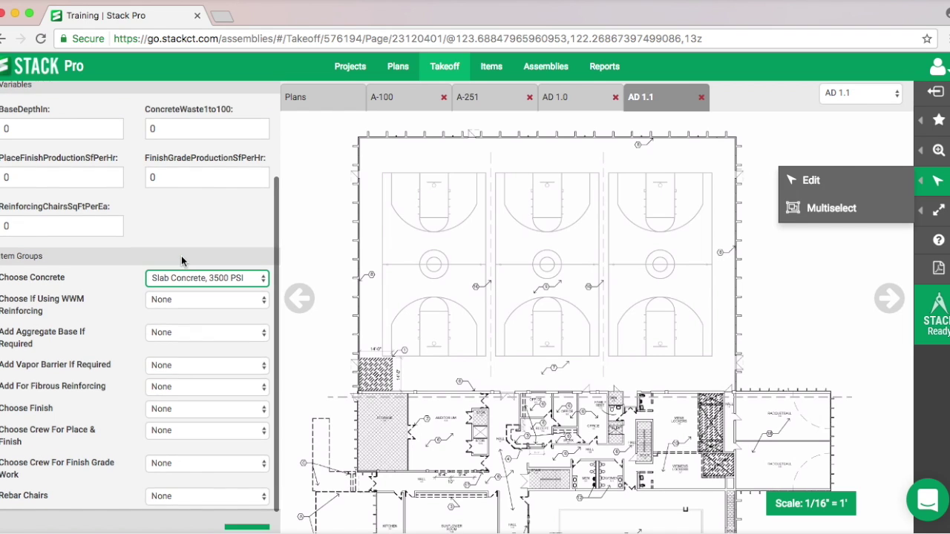
left_click(37, 130)
type("6")
left_click(195, 130)
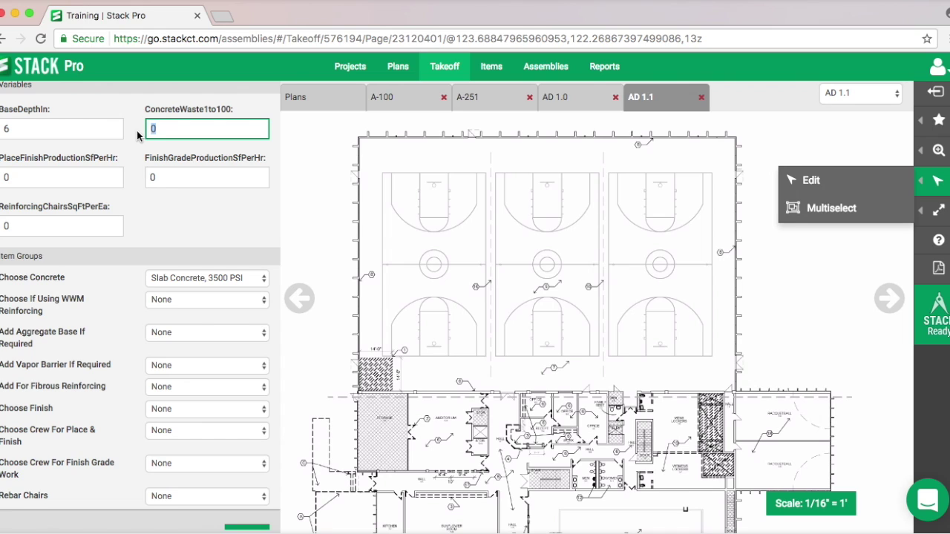
scroll(136, 130, "up", 1)
type("5")
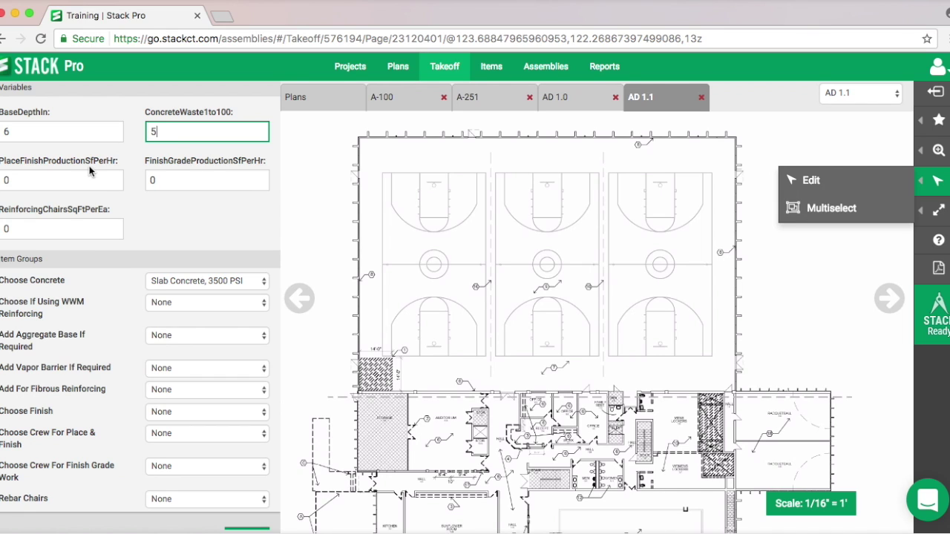
Set production rates to 100 and 75 and reinforcing chairs to 1
key("Tab")
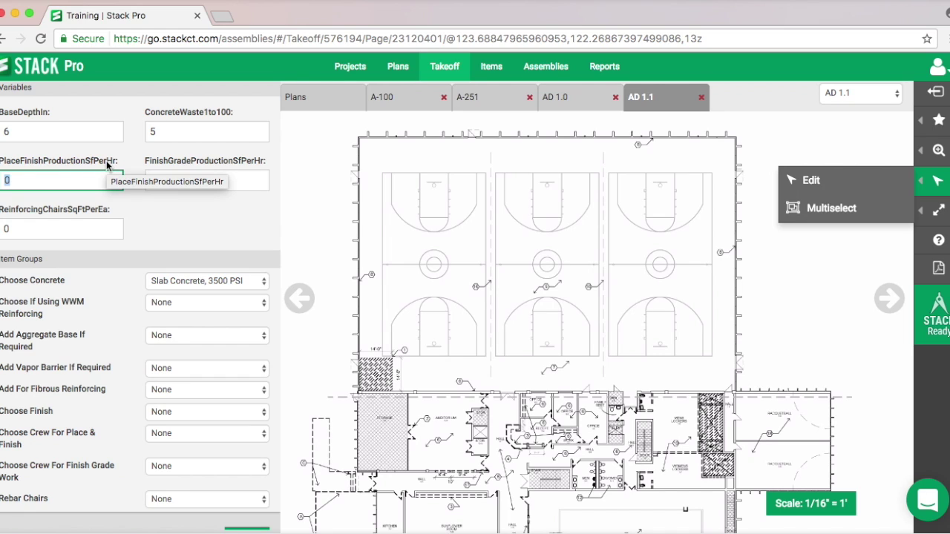
type("100")
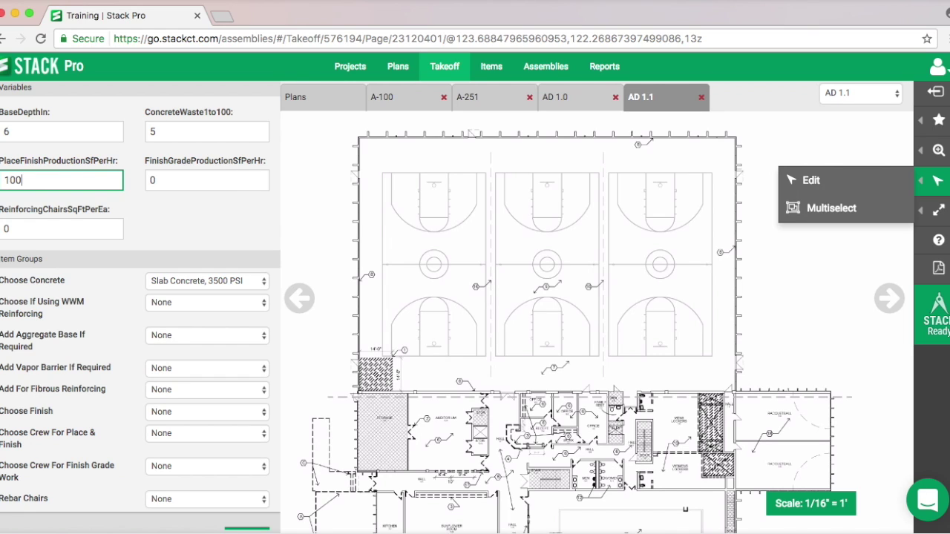
key("Tab")
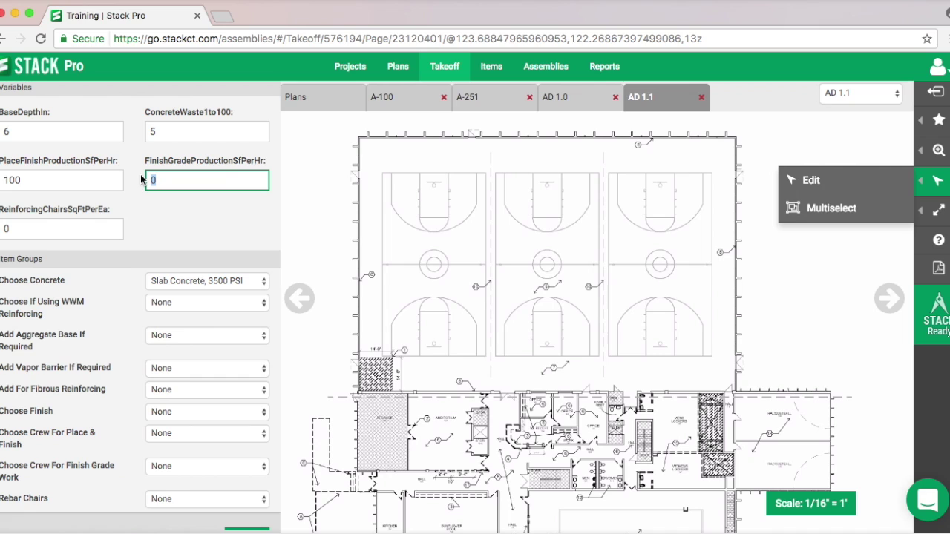
type("75")
key("Tab")
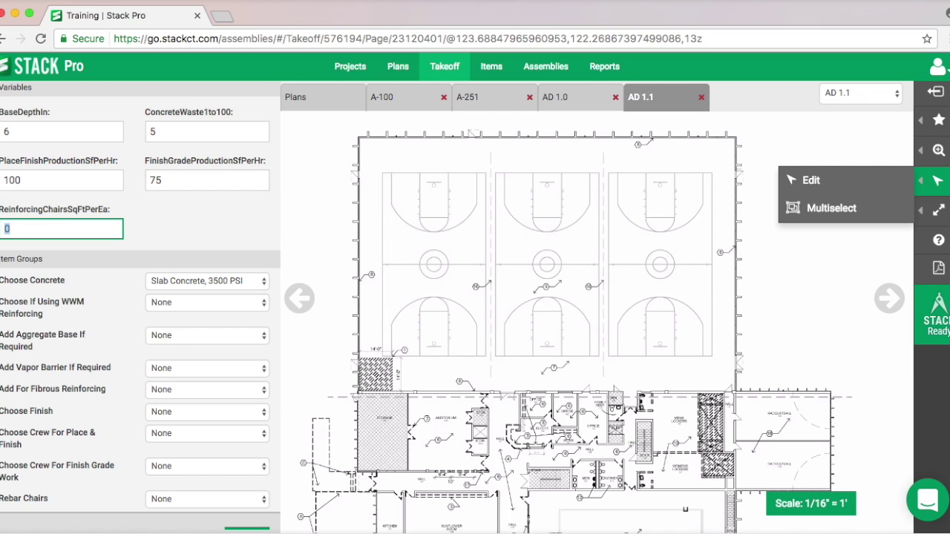
type("1")
scroll(168, 278, "down", 1)
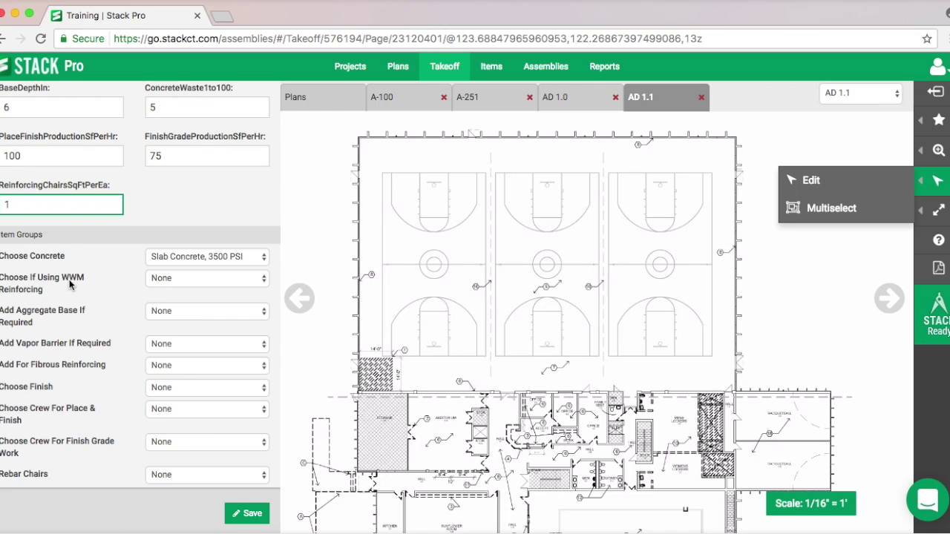
Pick galvanized 6" x 6" W4.0 mesh, DOT LimeRock, 10 Mil Polyethylene, Glass Fiber Reinforcement, and screed-float-broom finish
left_click(174, 281)
left_click(206, 303)
left_click(182, 311)
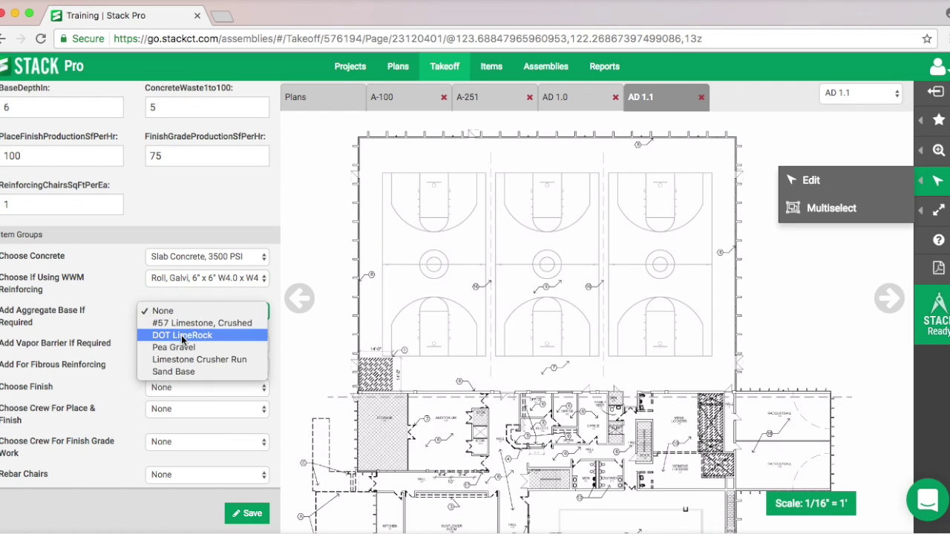
left_click(181, 335)
left_click(191, 347)
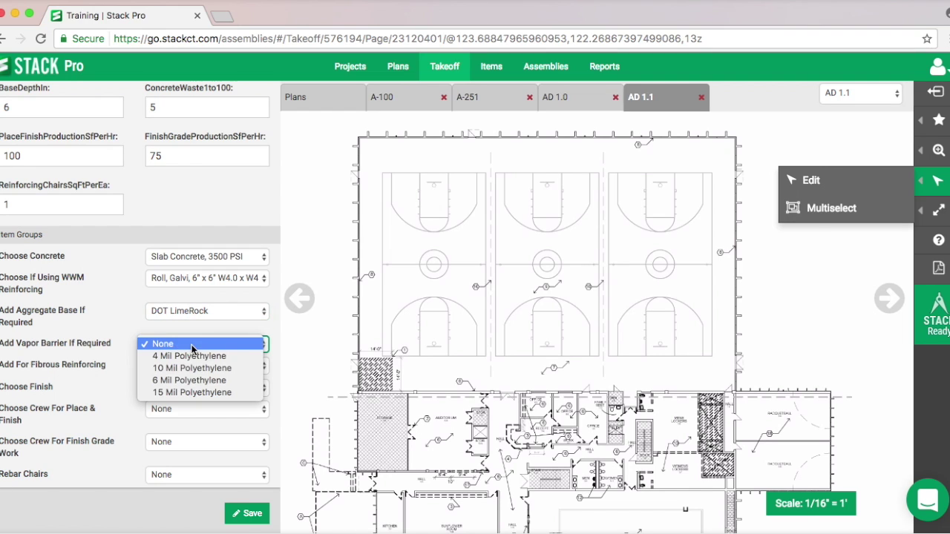
left_click(187, 368)
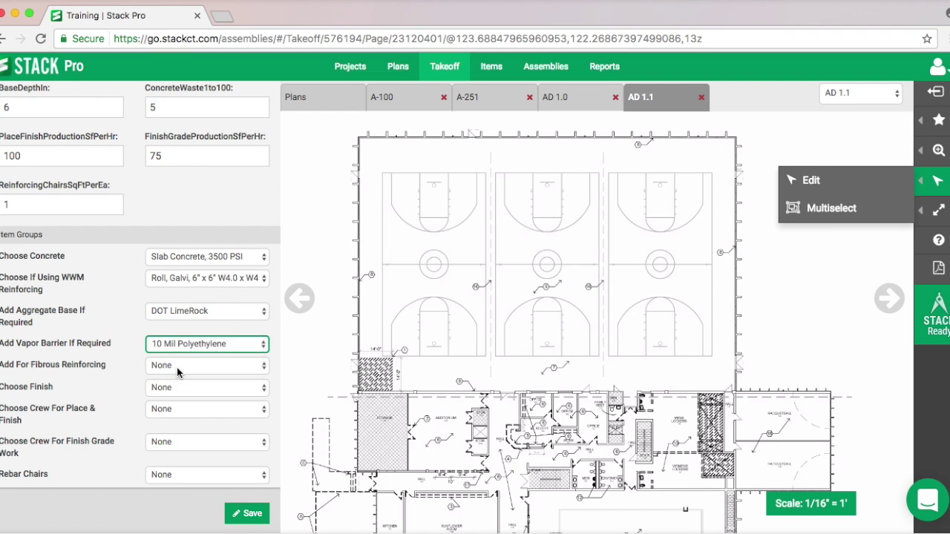
left_click(178, 367)
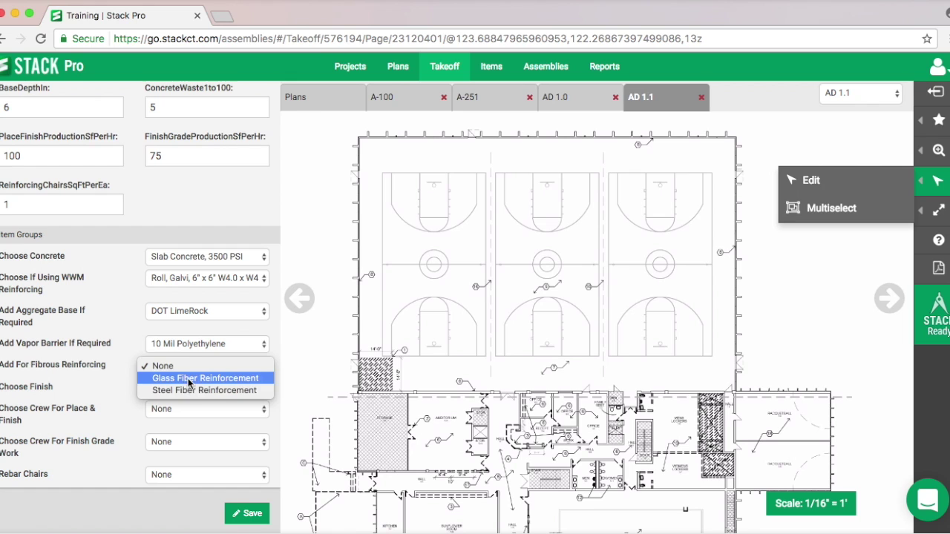
left_click(172, 378)
left_click(175, 389)
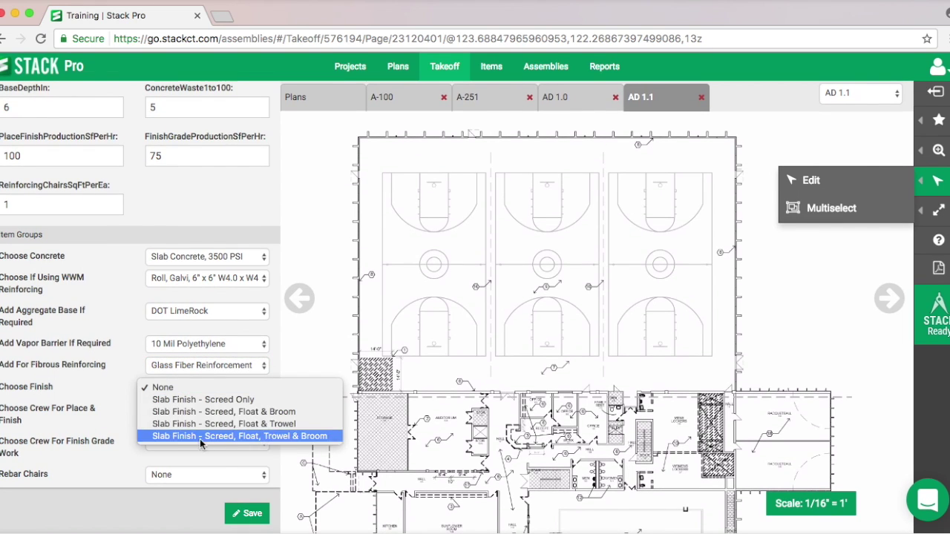
left_click(192, 411)
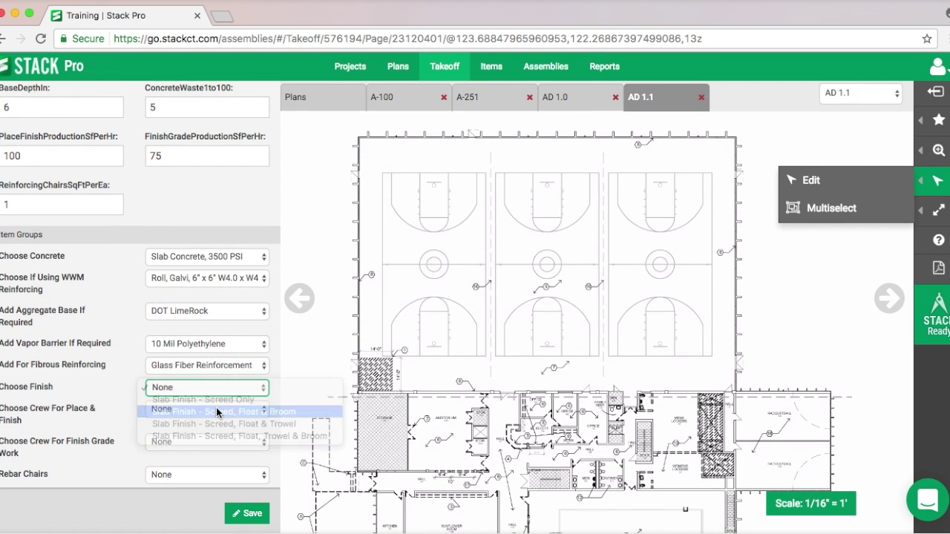
Assign crews 03.00.03 and 03.00.02 and Metal Rebar Chair, 2", then save
left_click(195, 413)
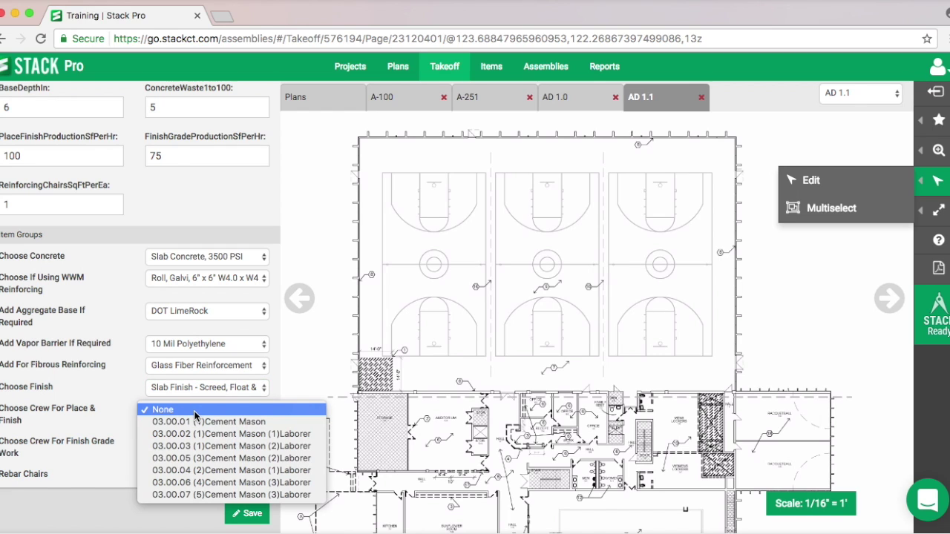
left_click(224, 446)
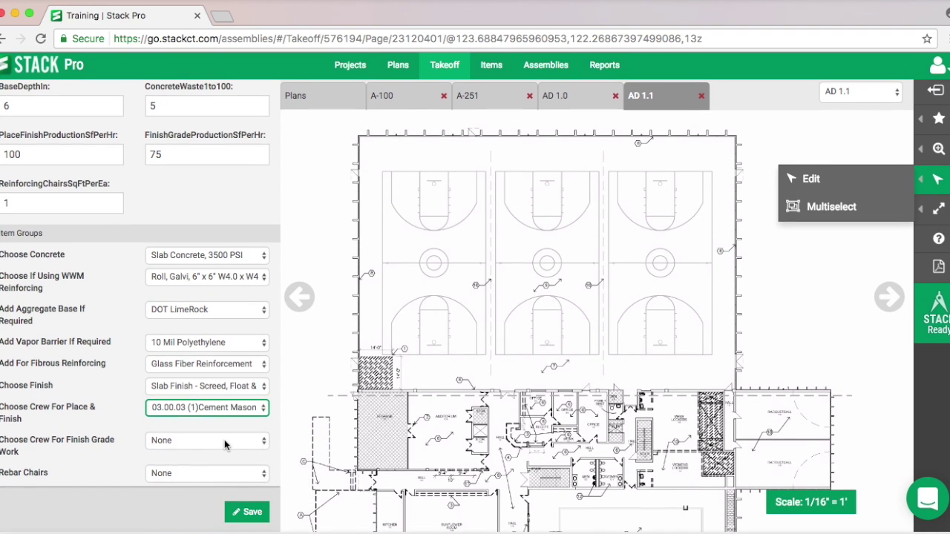
left_click(224, 442)
left_click(222, 467)
left_click(196, 473)
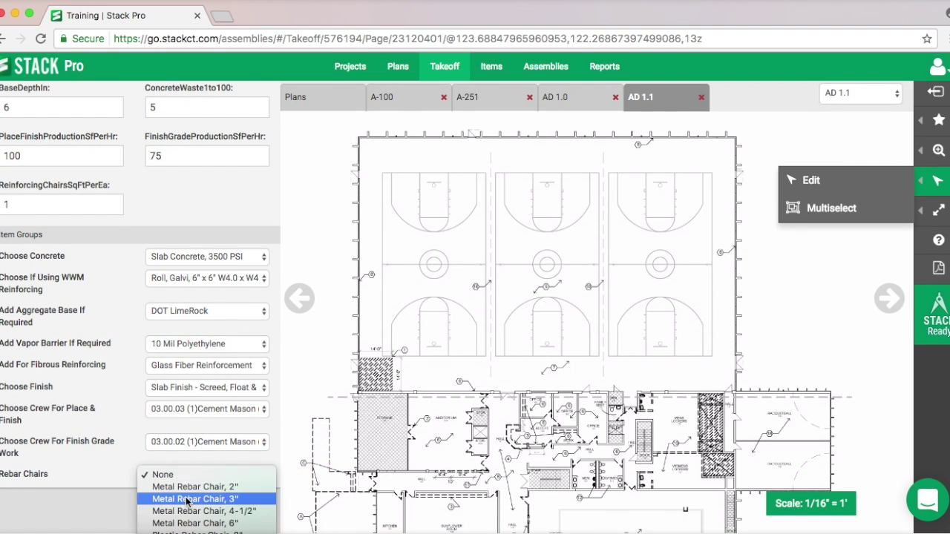
left_click(245, 488)
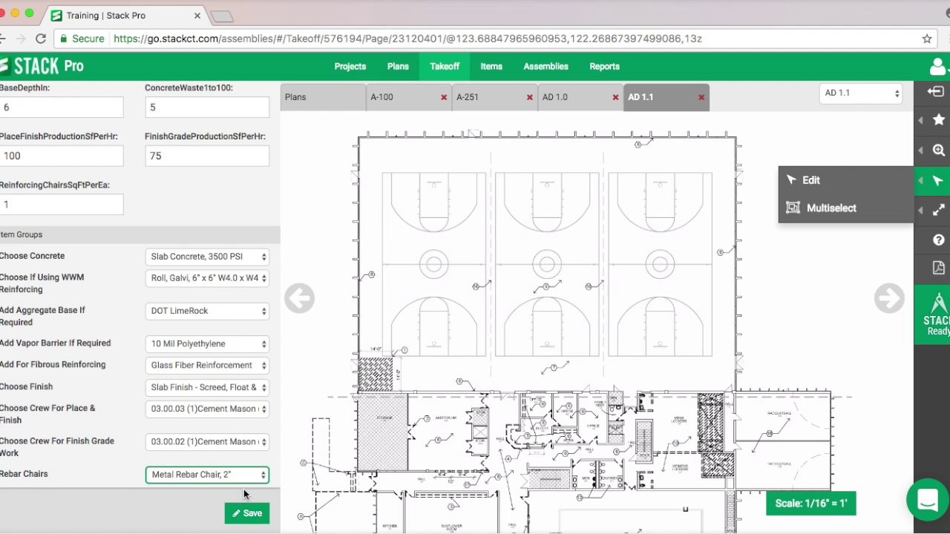
left_click(249, 516)
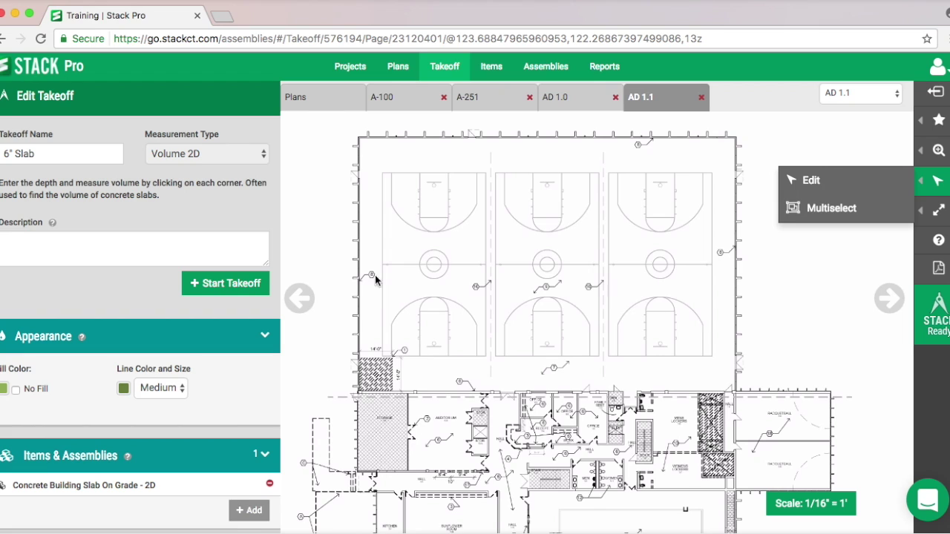
Start the 6" Slab takeoff with the Rectangle tool and a 6-inch depth
left_click(231, 286)
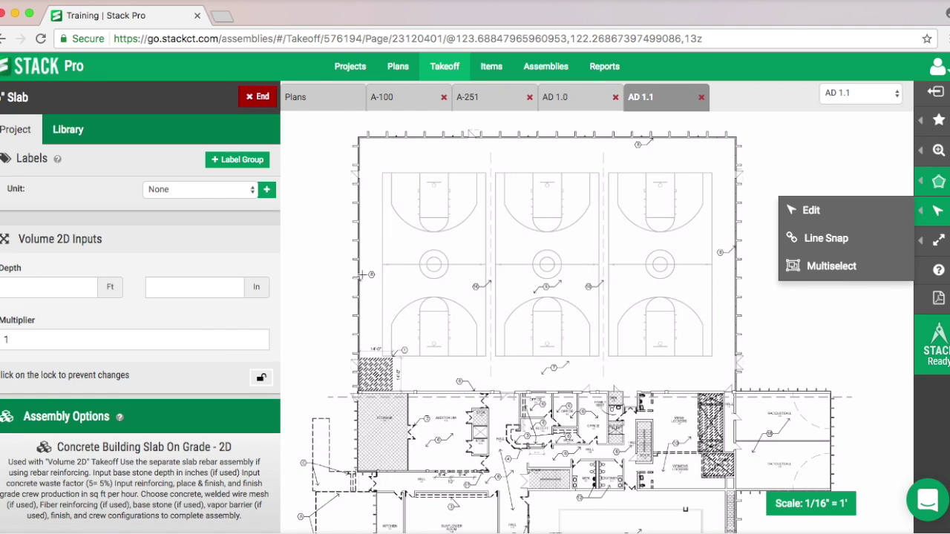
left_click(921, 183)
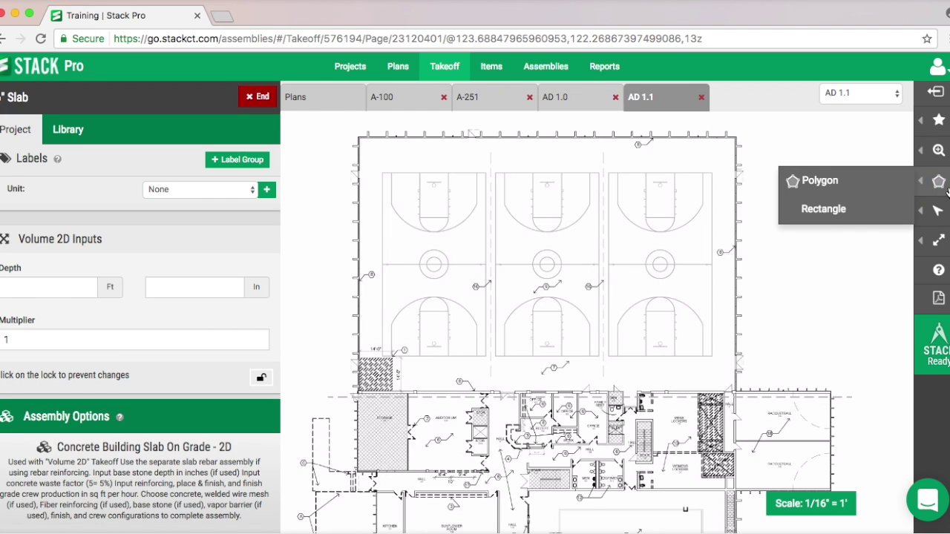
left_click(833, 219)
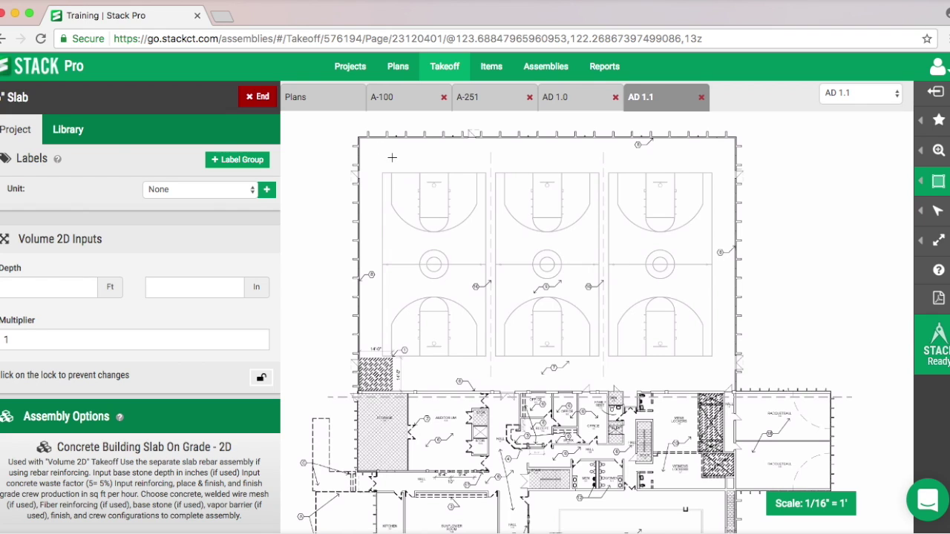
left_click(357, 138)
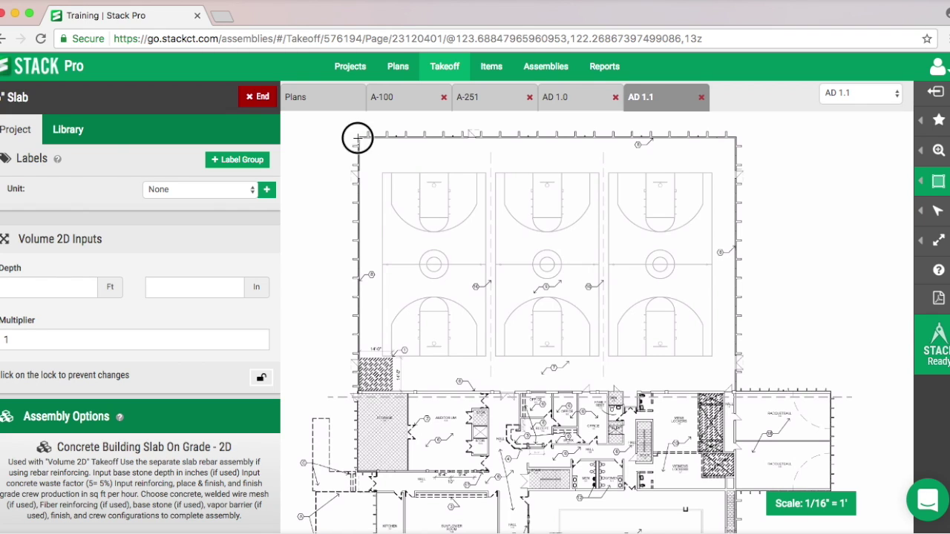
left_click(45, 289)
type("6")
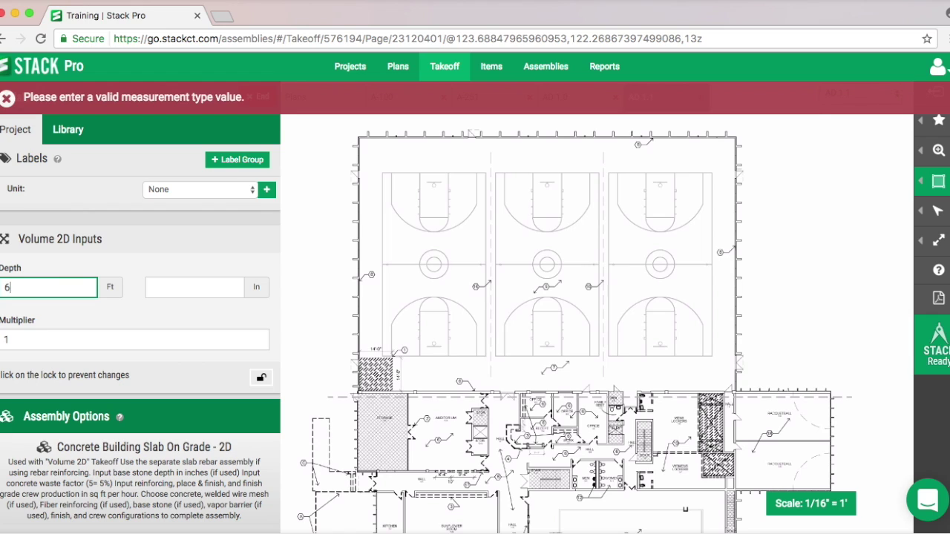
left_click_drag(57, 289, 5, 289)
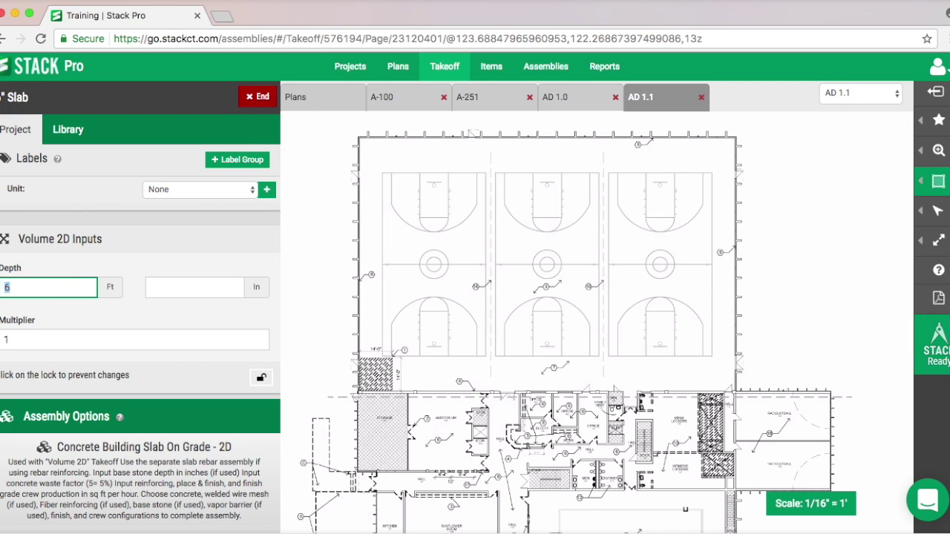
key("BackSpace")
left_click(163, 287)
type("6")
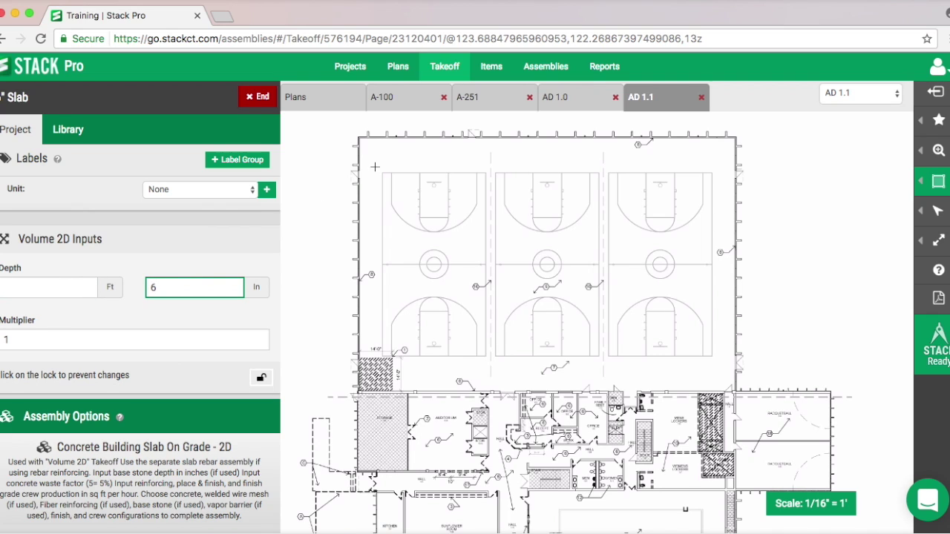
Draw the slab rectangle over the gym courts, about 10370 sq ft, and end the takeoff
mouse_move(938, 181)
left_click(837, 213)
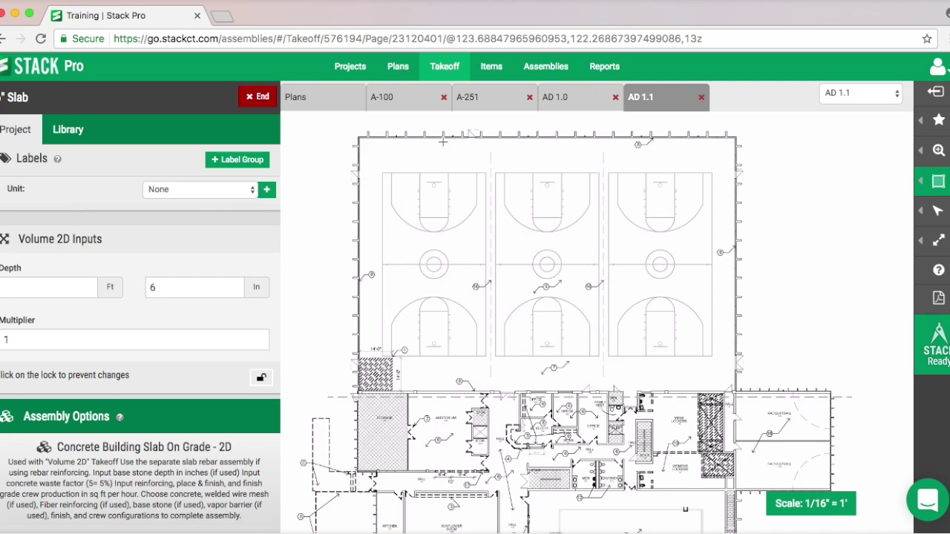
left_click(357, 137)
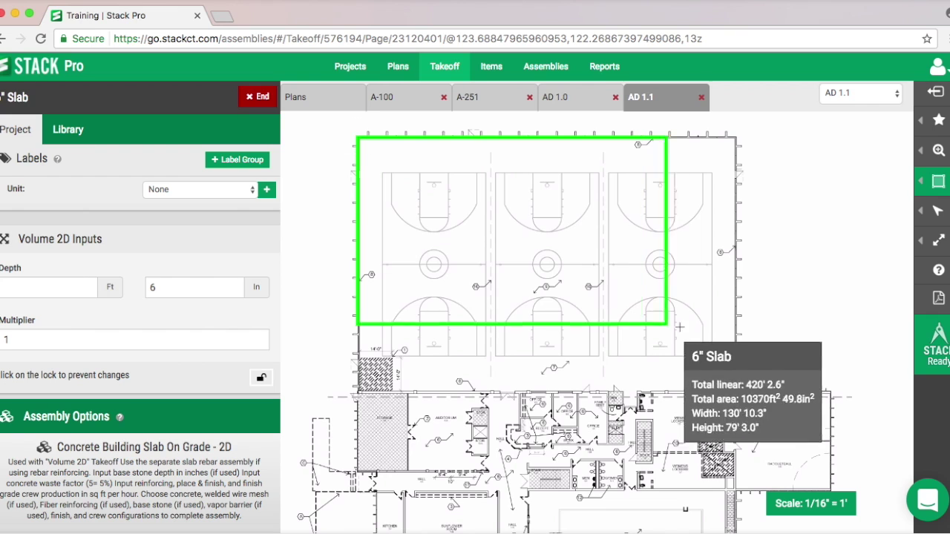
left_click(735, 388)
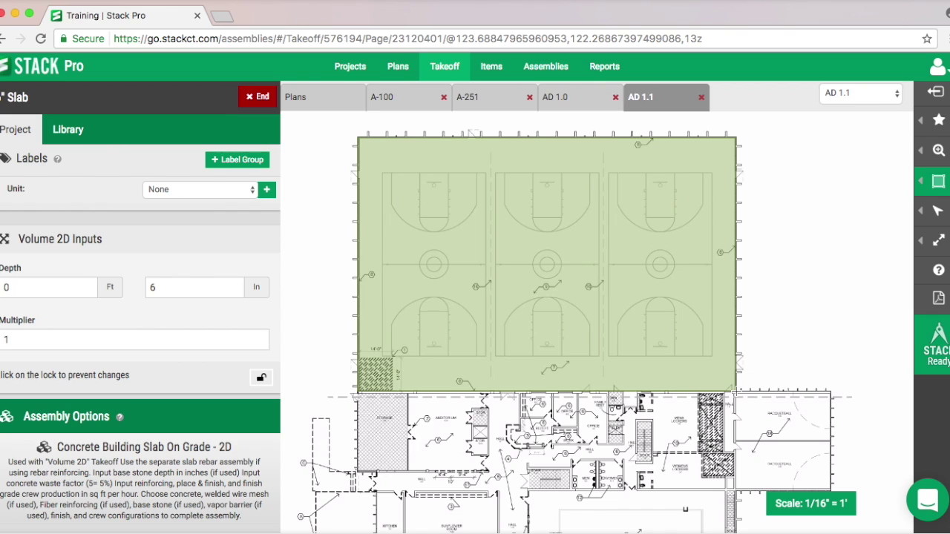
left_click(263, 98)
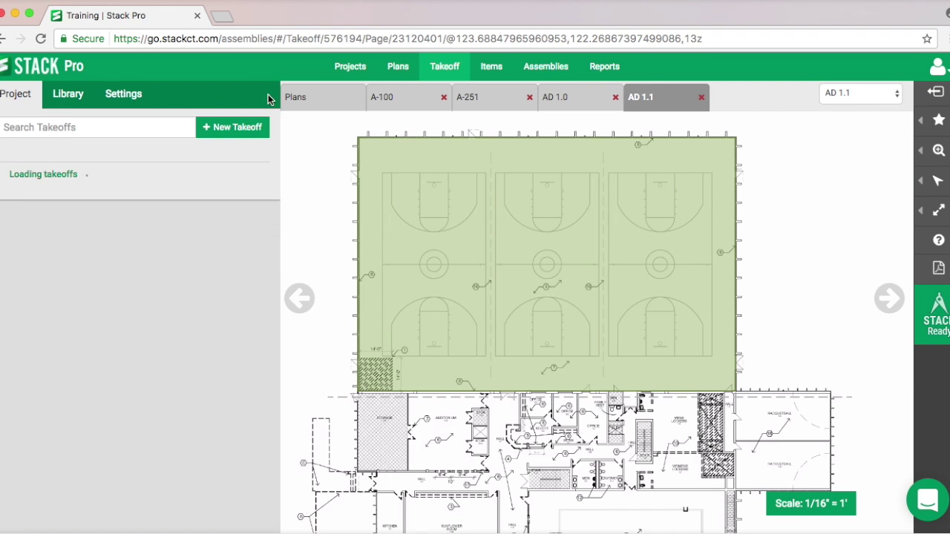
Show the Takeoff Summary Report with 6" Slab at 17,279.76 SF and 320.00 CY
left_click(604, 66)
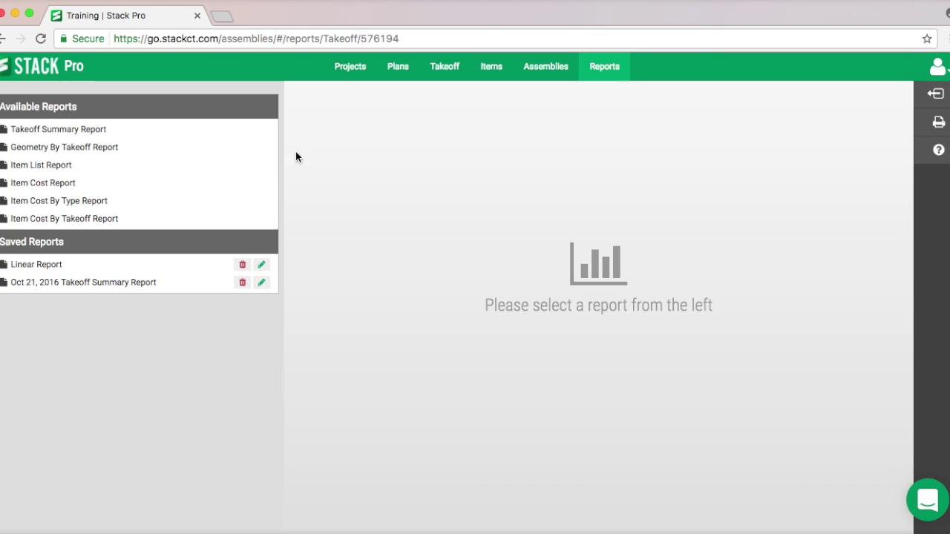
left_click(93, 131)
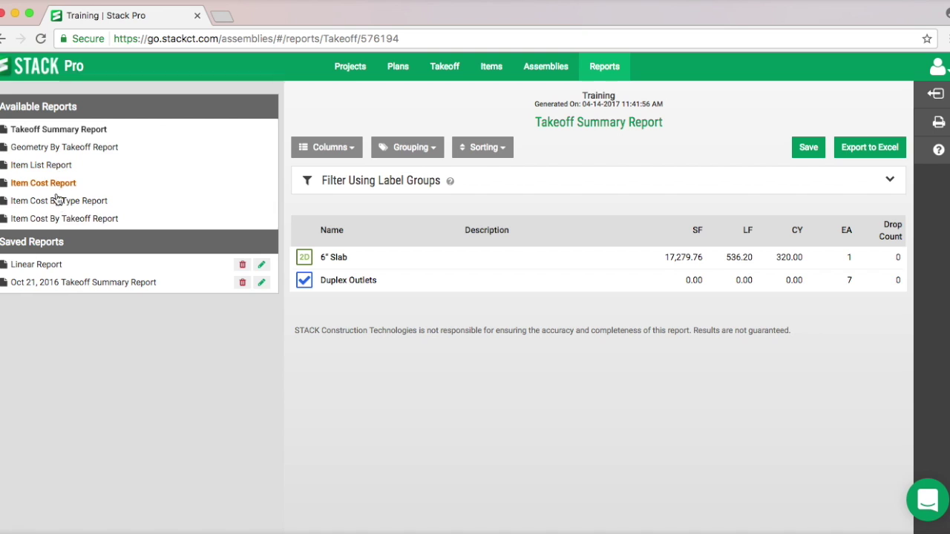
Review the $0 6" Slab items in the Item Cost By Takeoff Report, then search Items for 'dot'
left_click(66, 221)
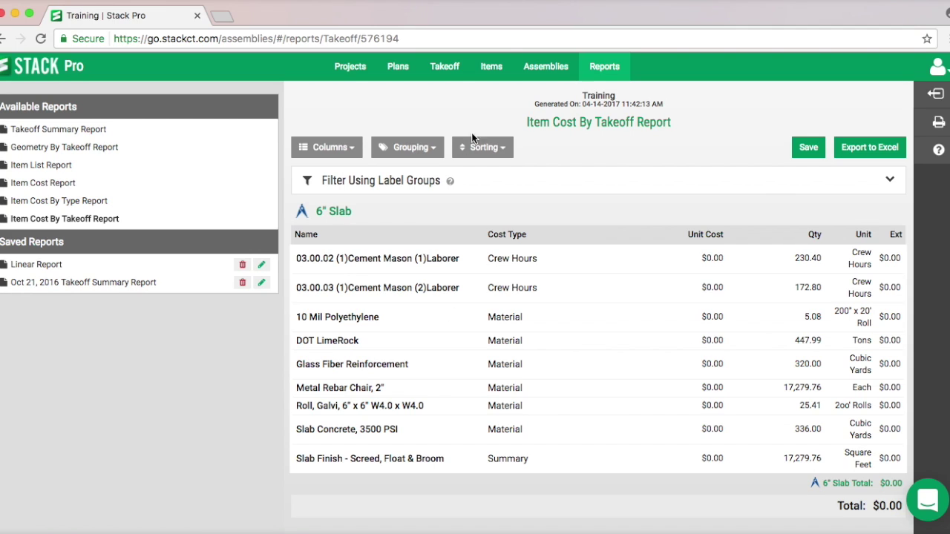
left_click(491, 66)
type("dot")
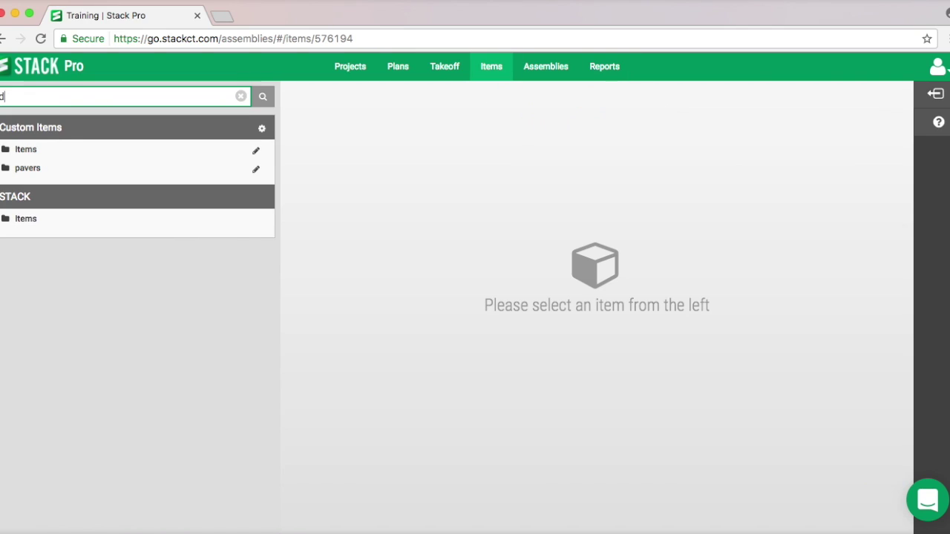
Give DOT LimeRock a unit cost of $75 per ton and save it
left_click(263, 97)
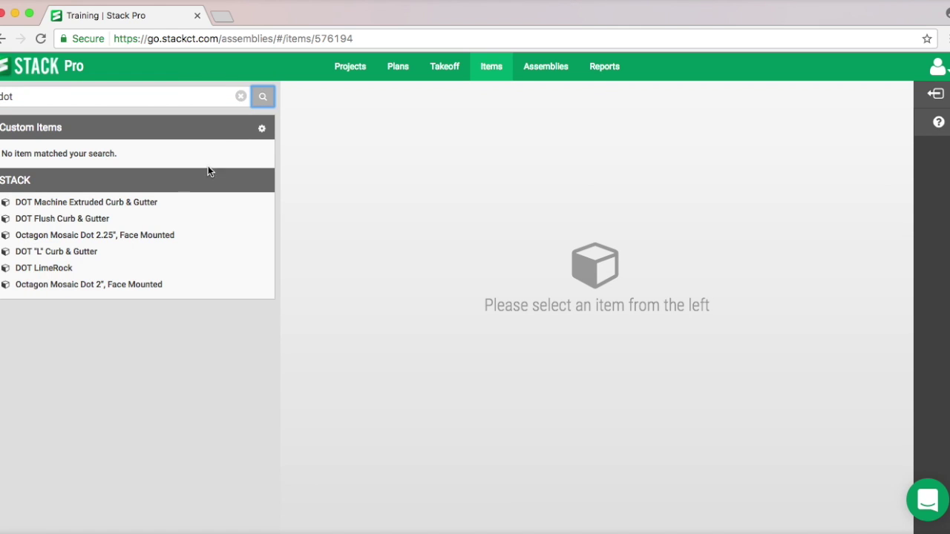
left_click(59, 275)
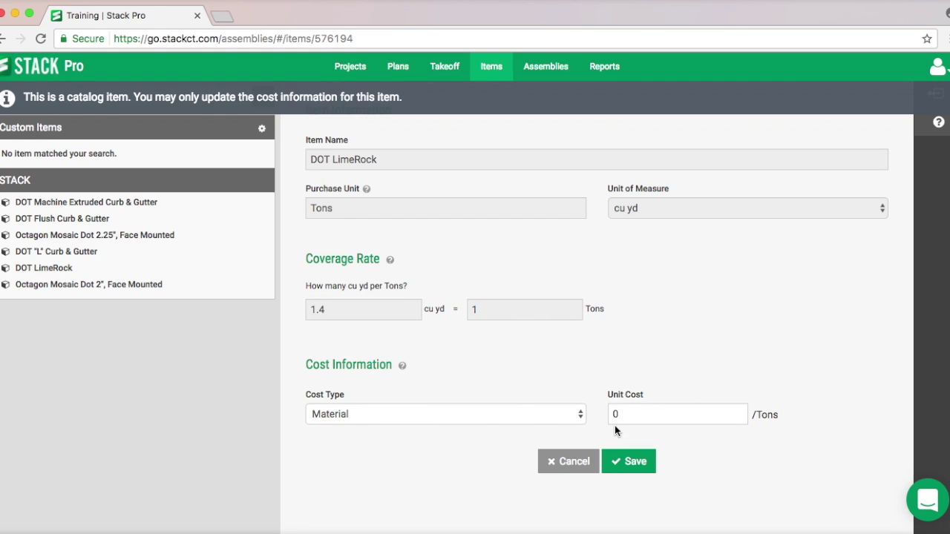
left_click(593, 415)
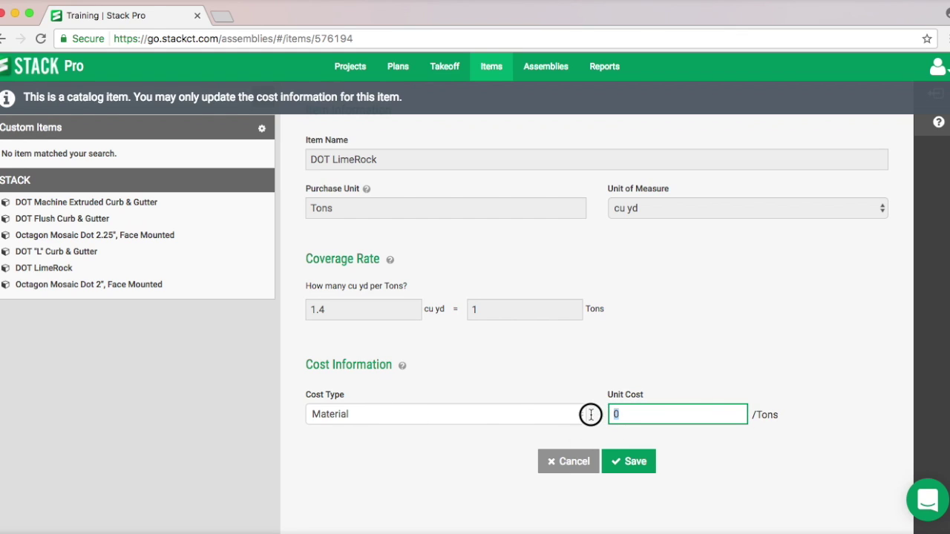
type("75")
left_click(636, 463)
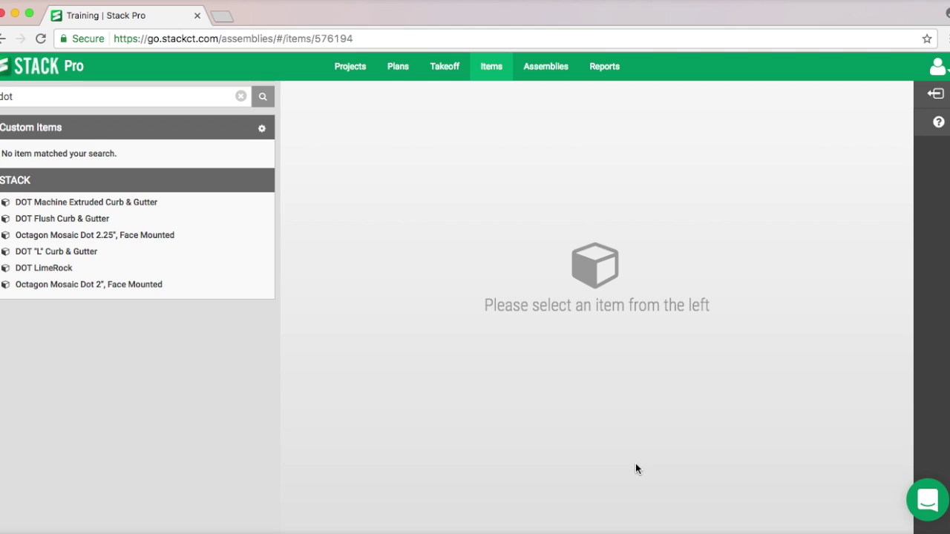
left_click(604, 68)
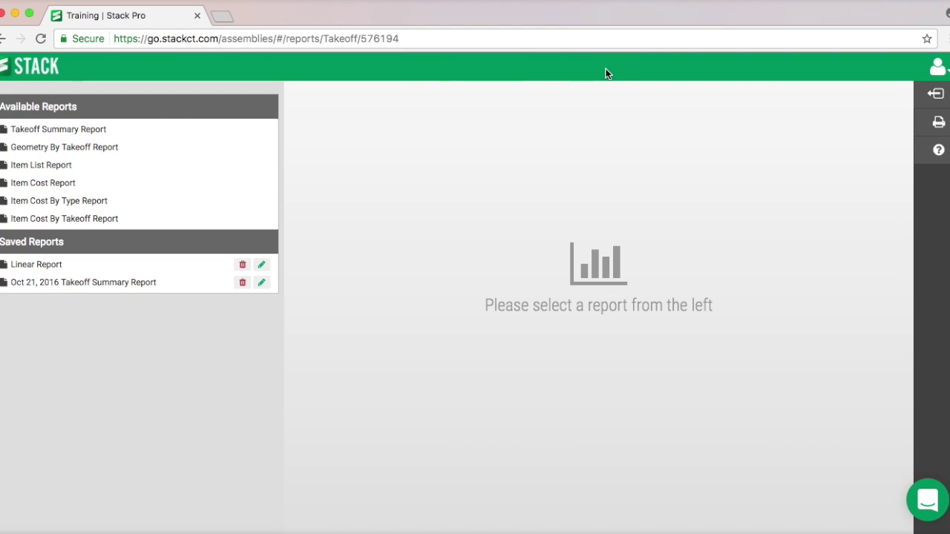
Review the updated 6" Slab costs in the Item Cost By Takeoff report, then return to Takeoff
left_click(79, 219)
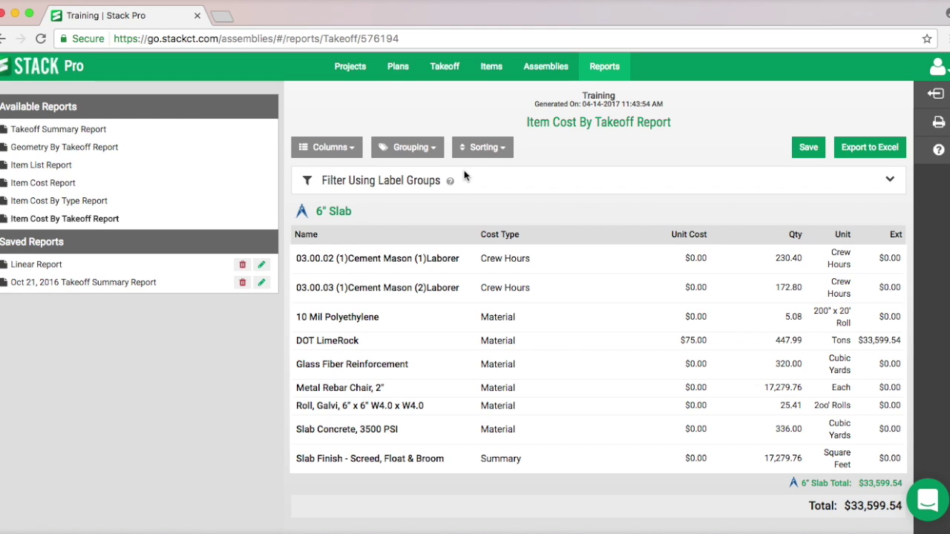
left_click(447, 68)
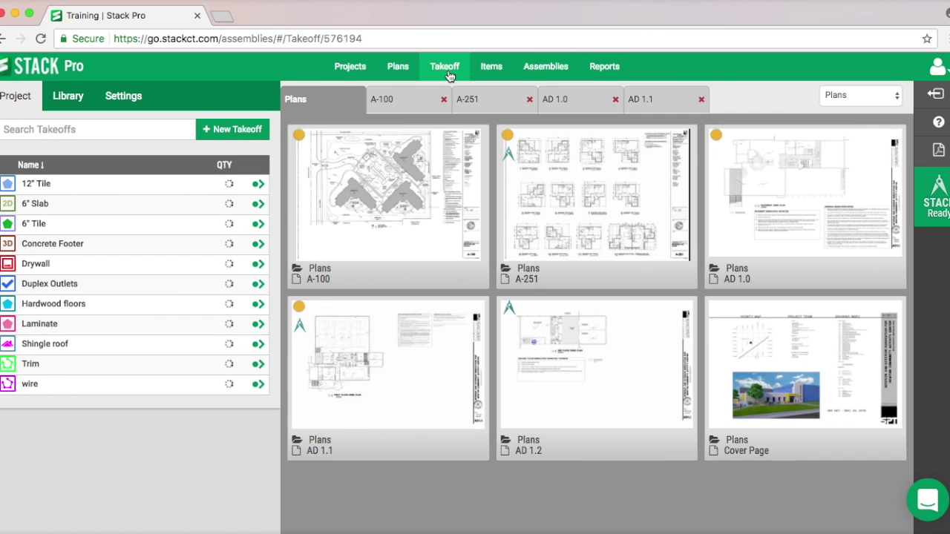
Create a Linear takeoff named Footer on AD 1.1
left_click(228, 131)
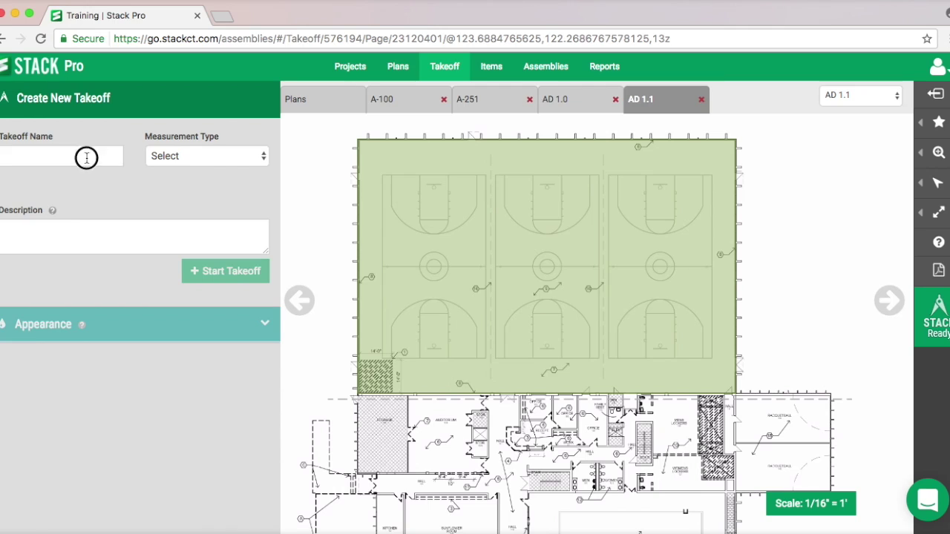
left_click(86, 158)
type("Footer")
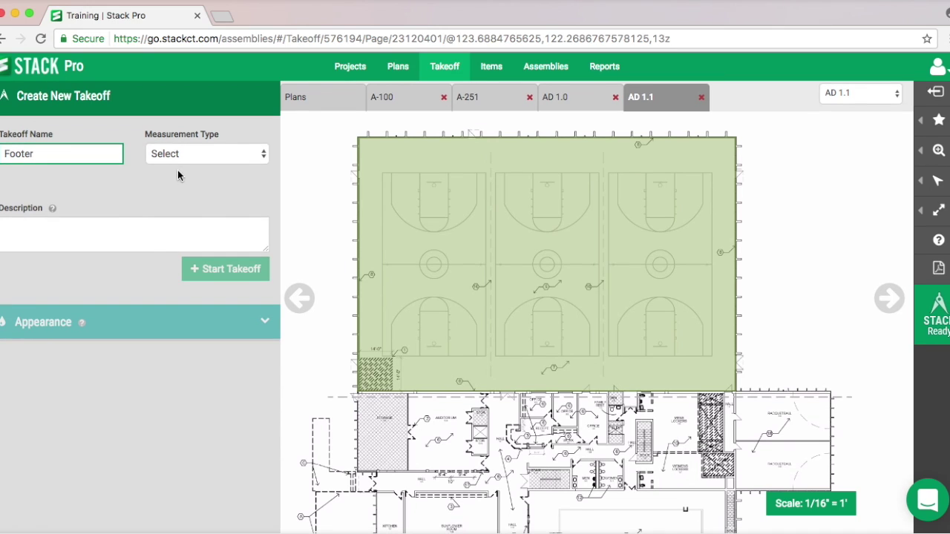
left_click(190, 156)
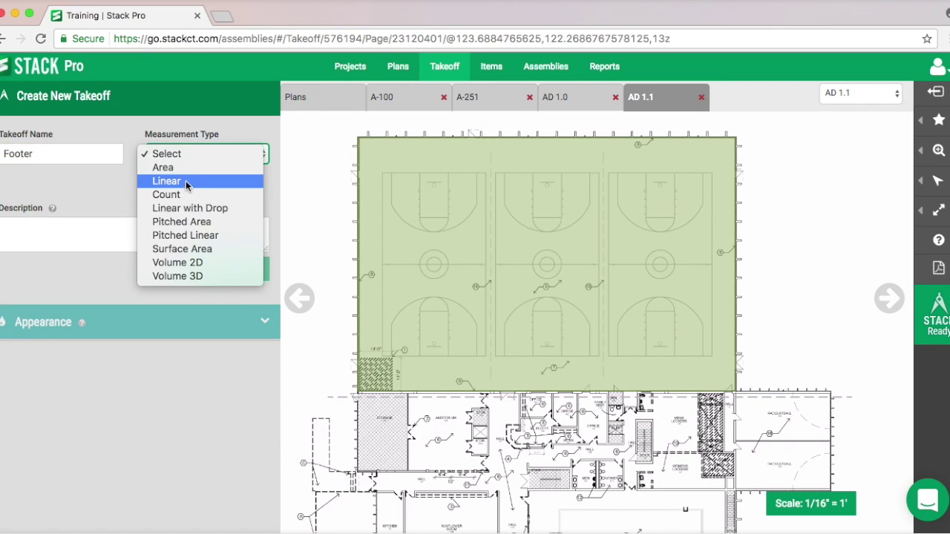
left_click(184, 181)
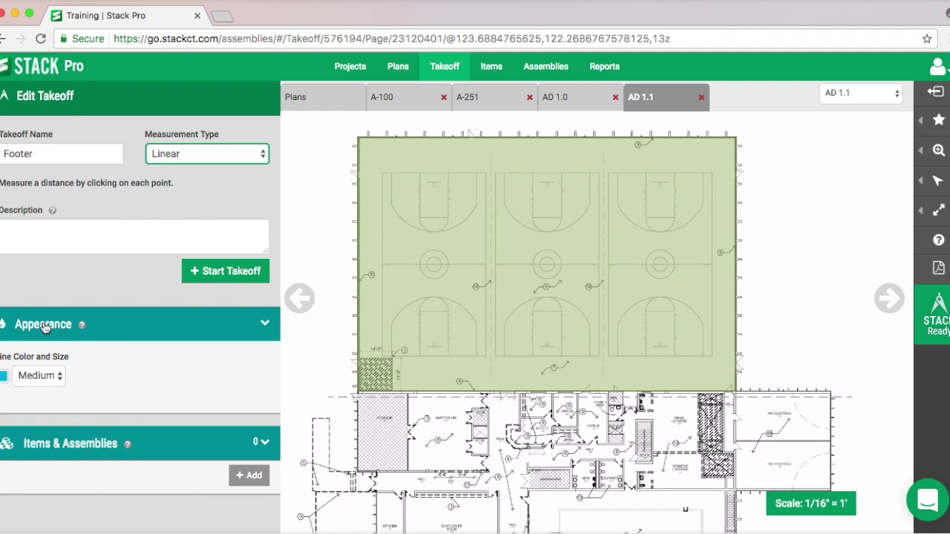
Attach the Continuous Footer - Linear assembly from 03 31 00 - Foundation
left_click(242, 478)
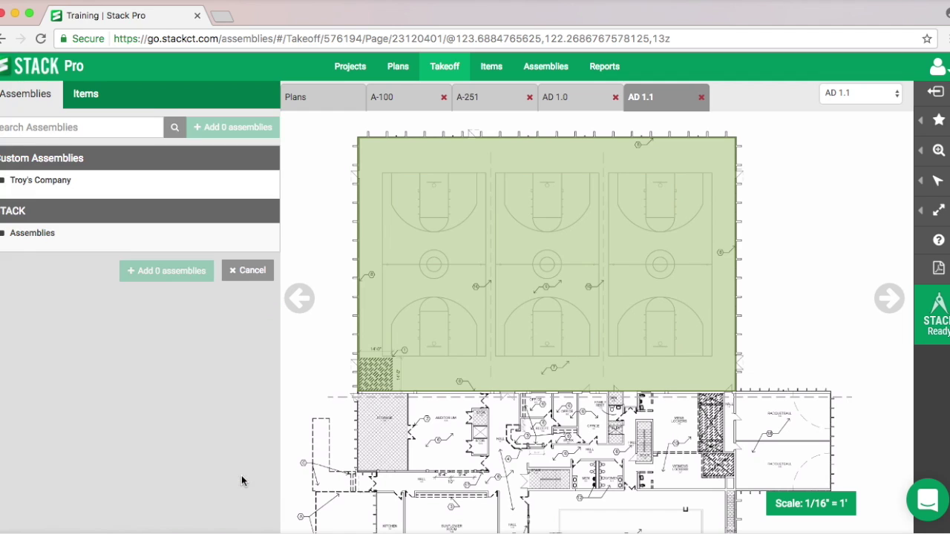
left_click(16, 238)
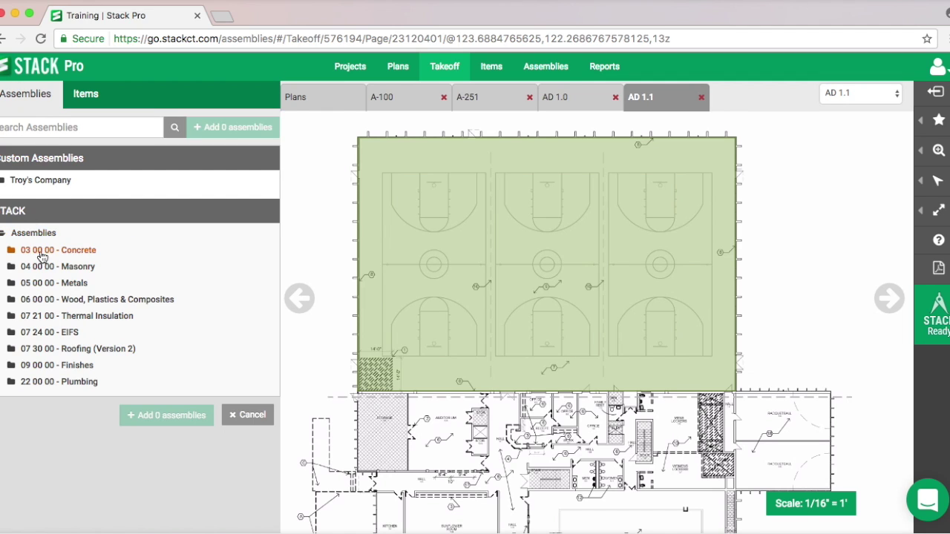
left_click(34, 251)
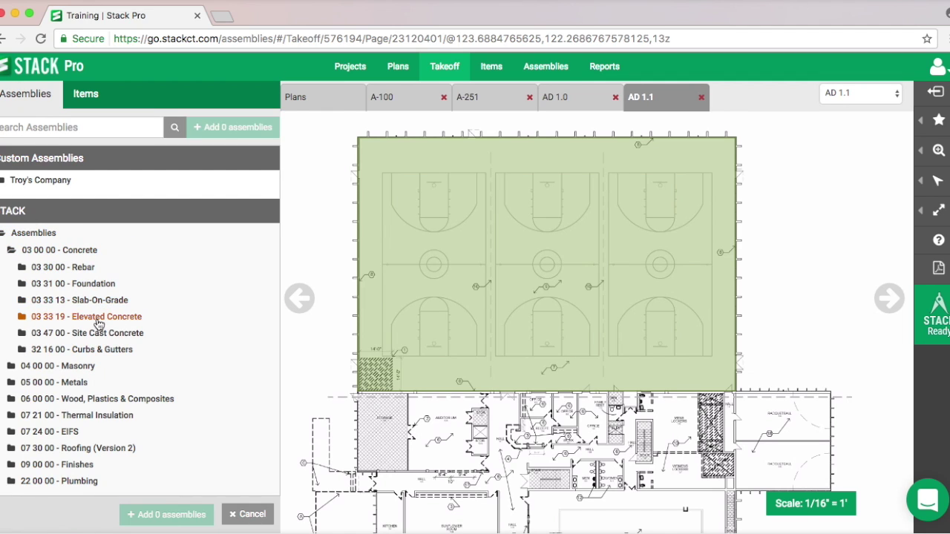
left_click(89, 287)
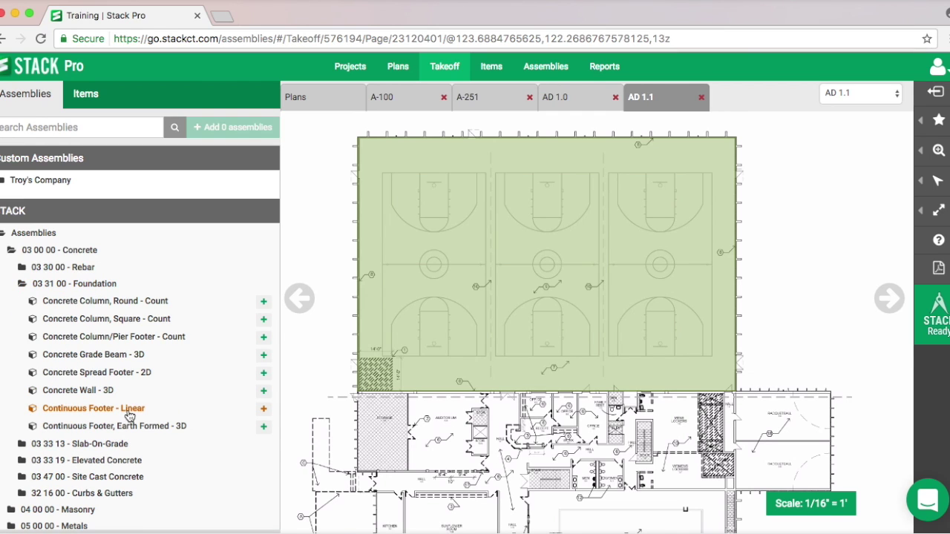
left_click(263, 408)
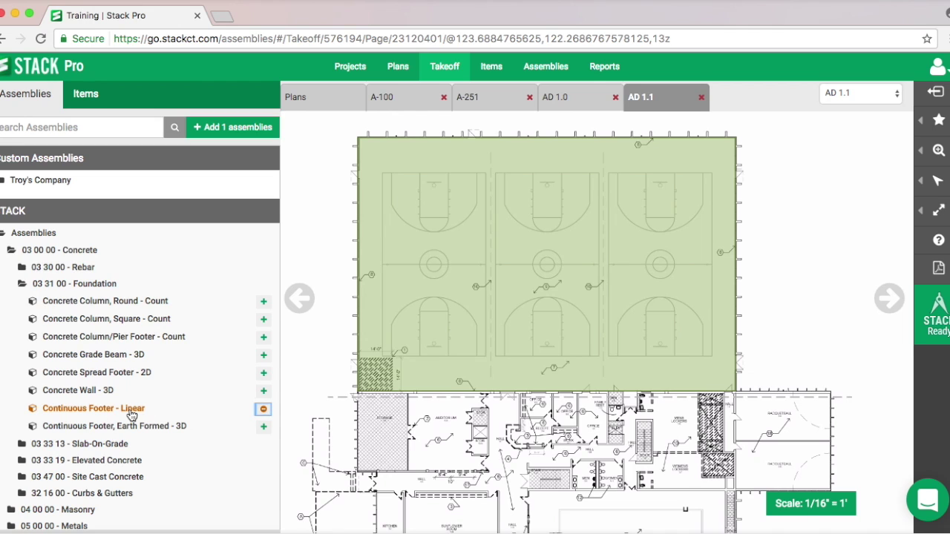
left_click(223, 128)
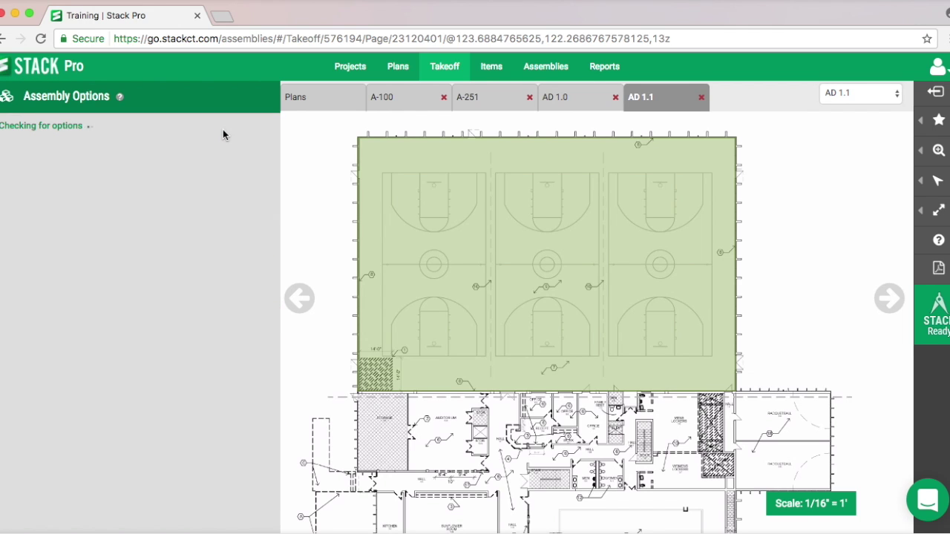
Review the Footer assembly options and select the FooterWidthIn value
scroll(124, 330, "down", 2)
scroll(125, 330, "down", 6)
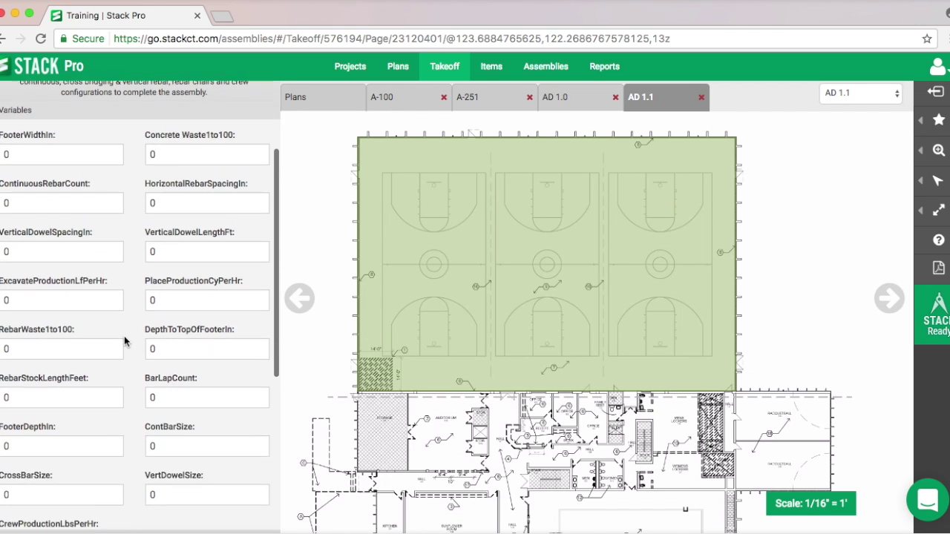
scroll(124, 331, "up", 1)
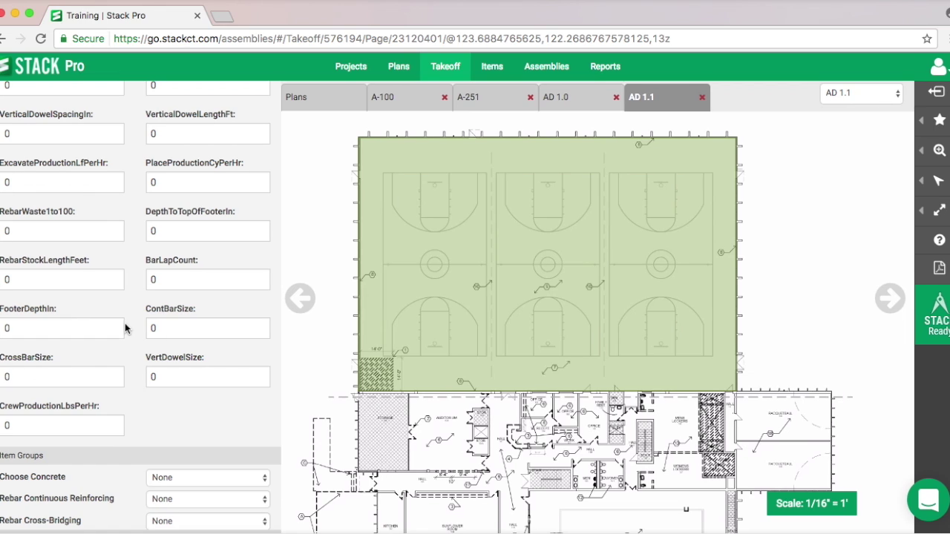
scroll(126, 326, "up", 1)
scroll(54, 124, "up", 1)
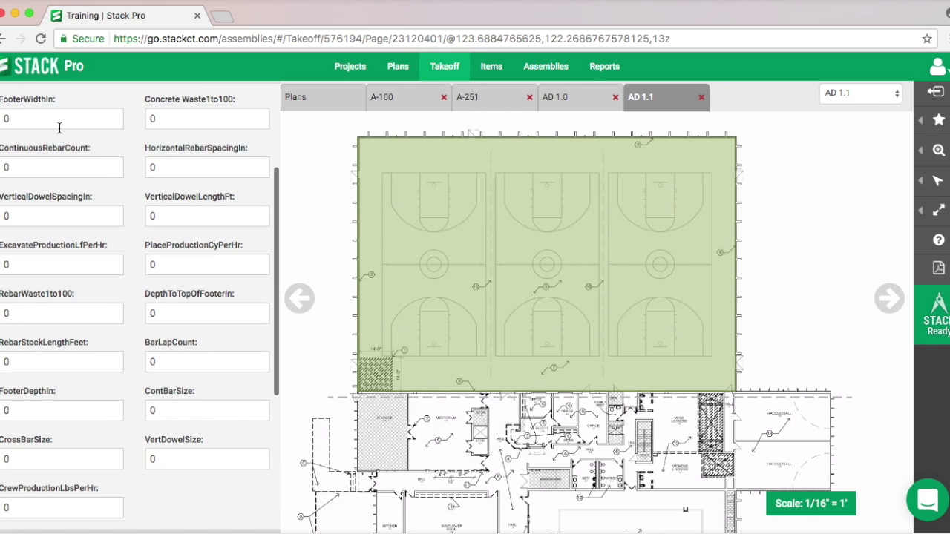
left_click(65, 120)
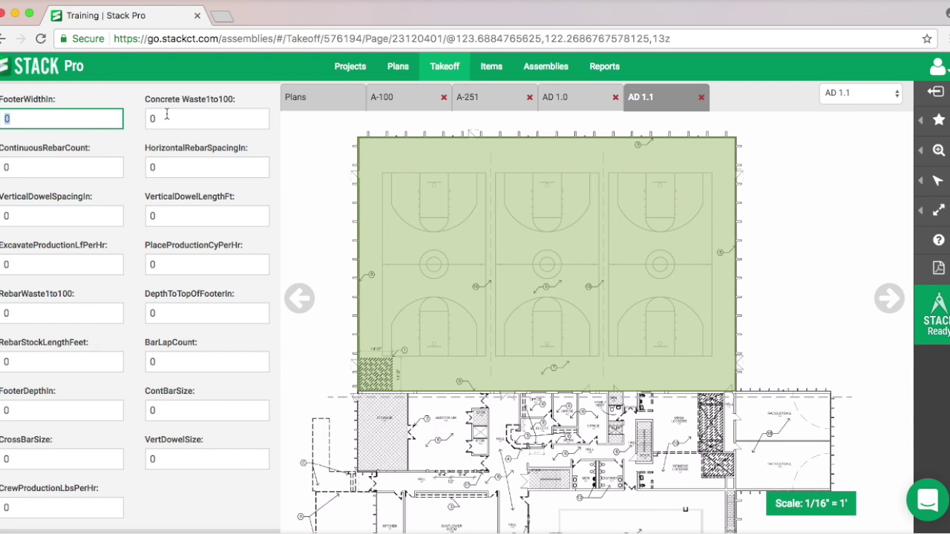
Set Structural Concrete, 3000 PSI and continuous Rebar #6, save, and start the Footer takeoff
scroll(108, 264, "down", 4)
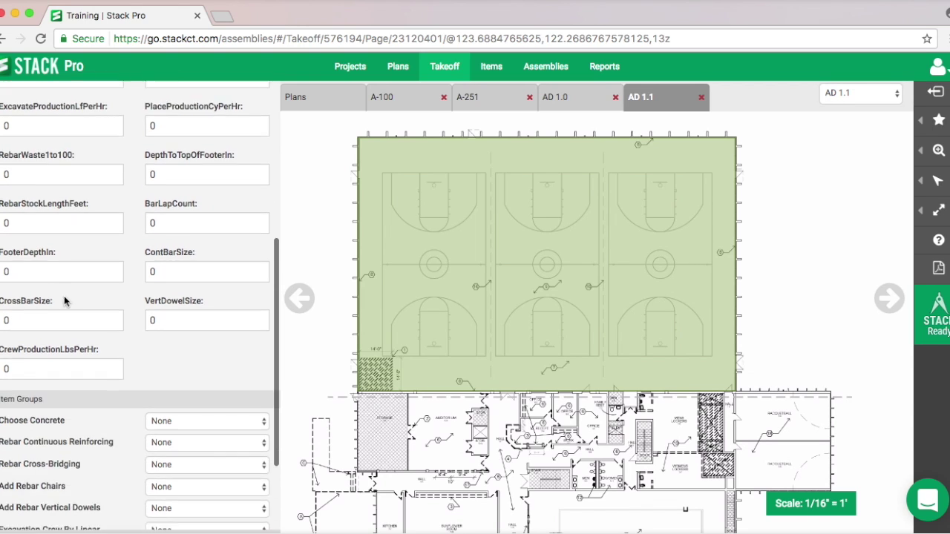
scroll(112, 301, "down", 2)
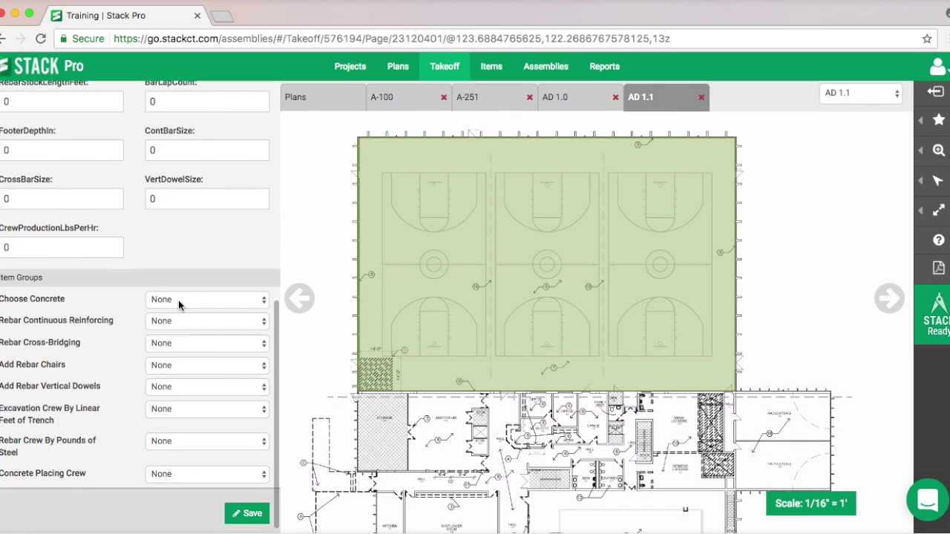
left_click(179, 299)
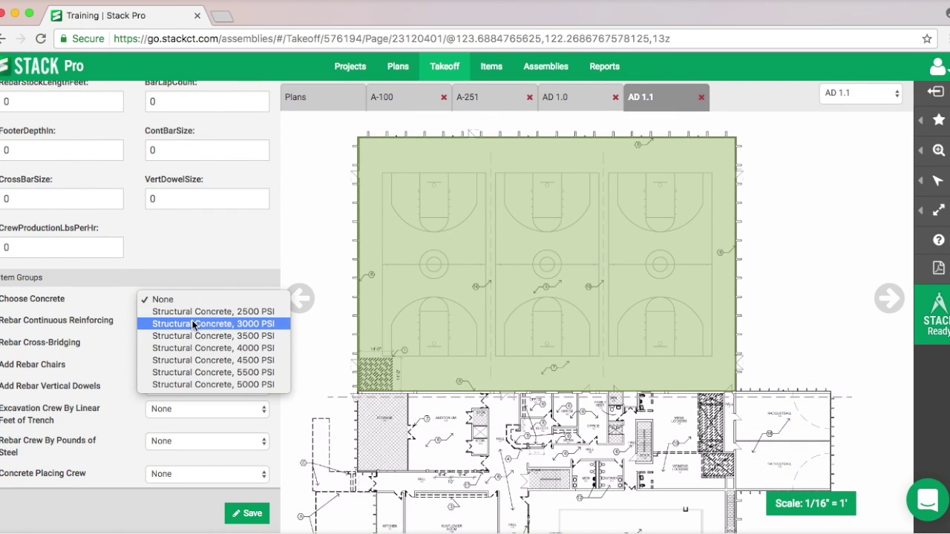
key("Escape")
left_click(191, 330)
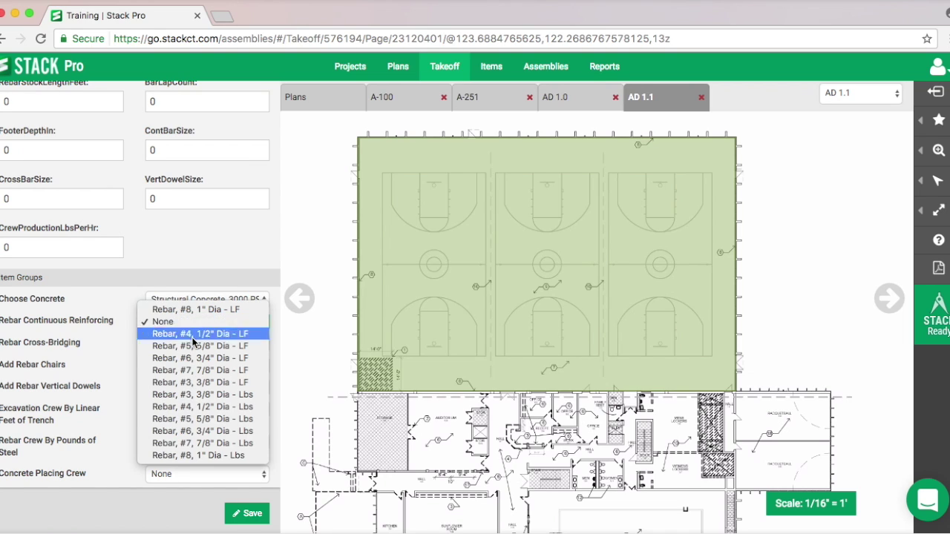
left_click(198, 358)
left_click(246, 514)
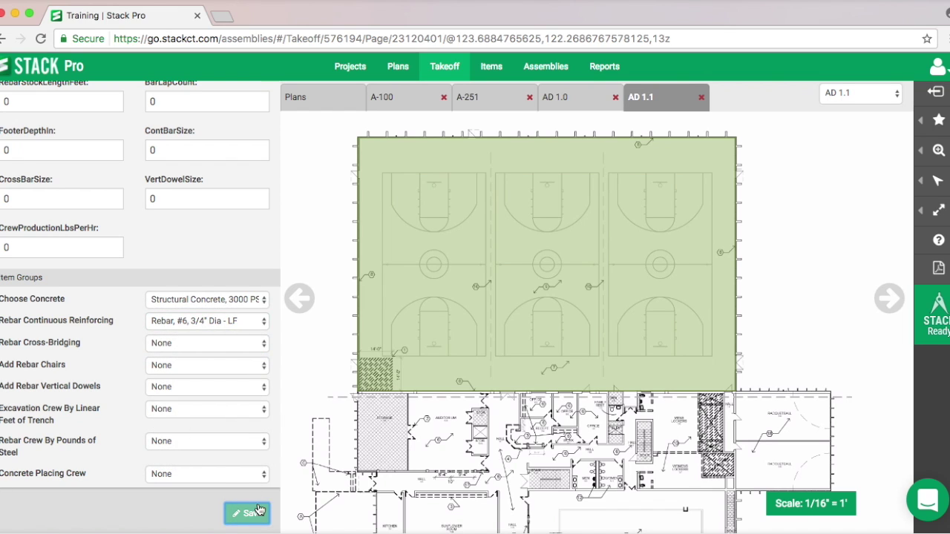
left_click(230, 272)
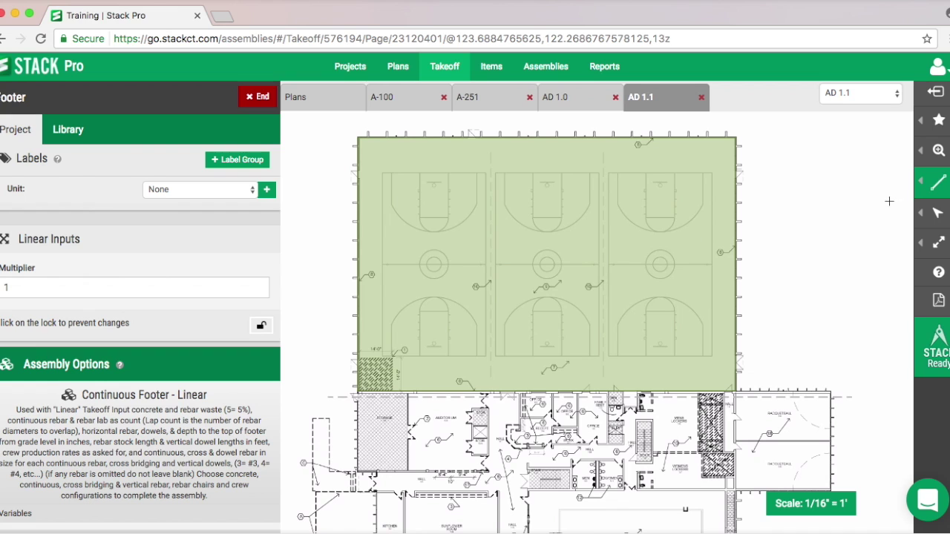
Trace the Footer along the gym's left, top and right edges, about 376 feet, then go to Reports
left_click(356, 392)
left_click(357, 139)
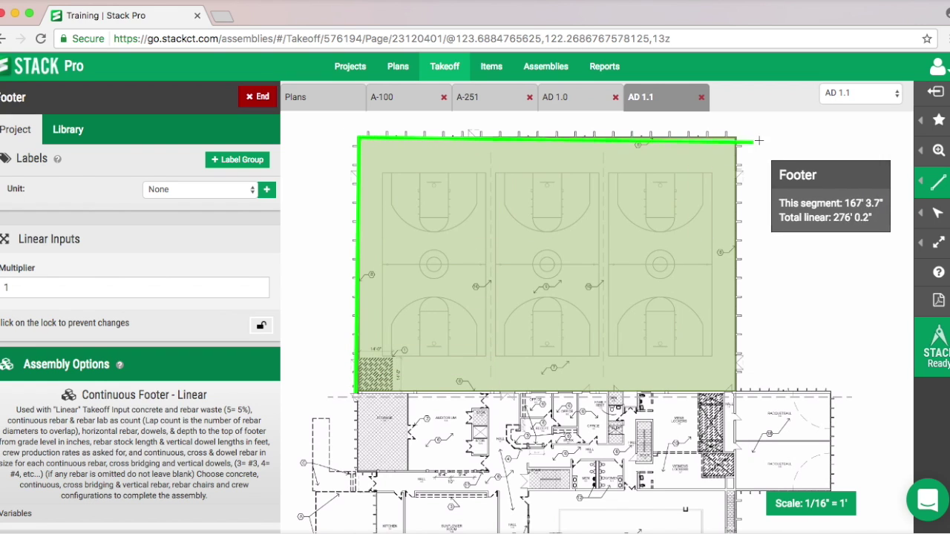
left_click(737, 139)
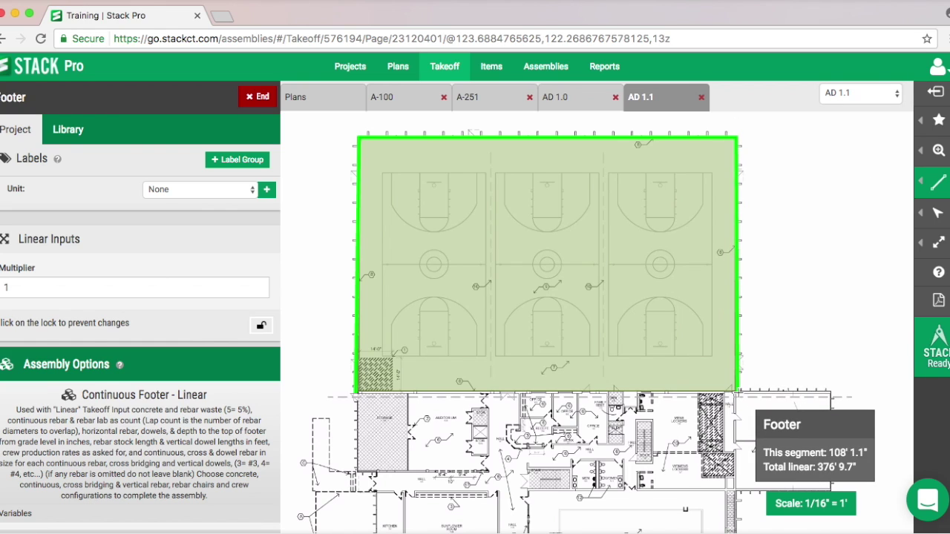
double_click(737, 392)
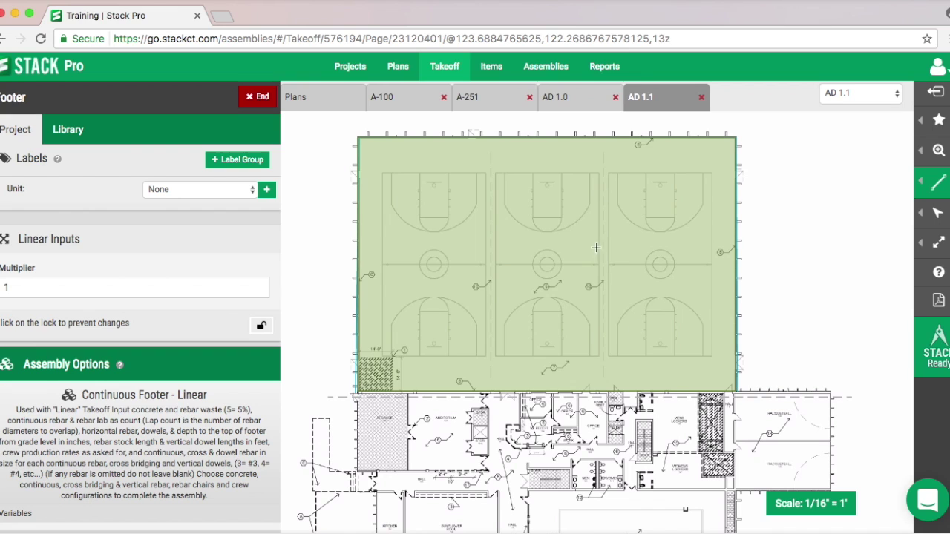
left_click(605, 71)
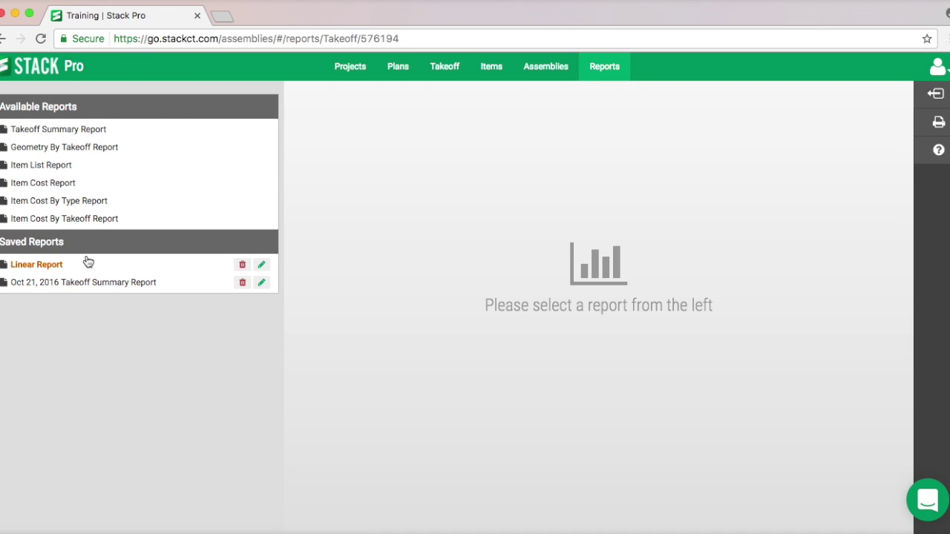
Open the Item Cost By Takeoff Report from Available Reports
left_click(74, 225)
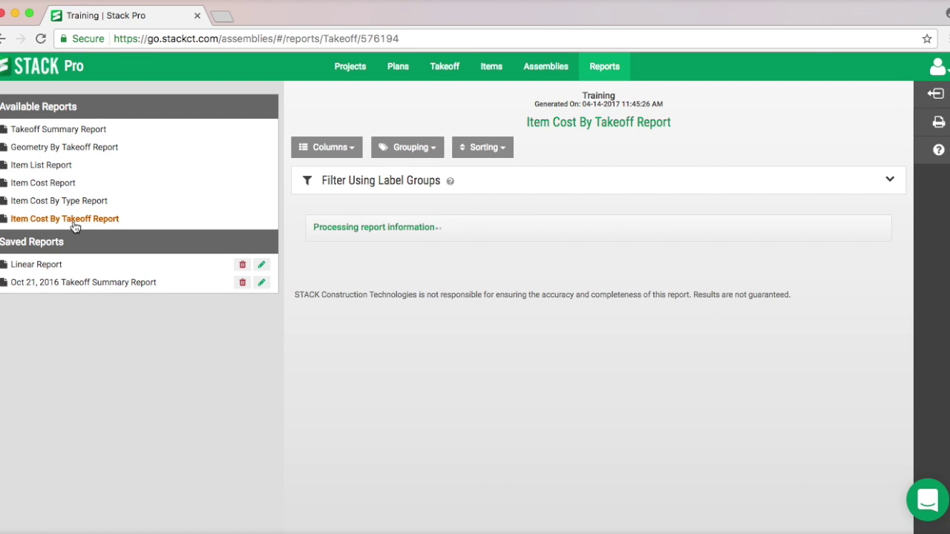